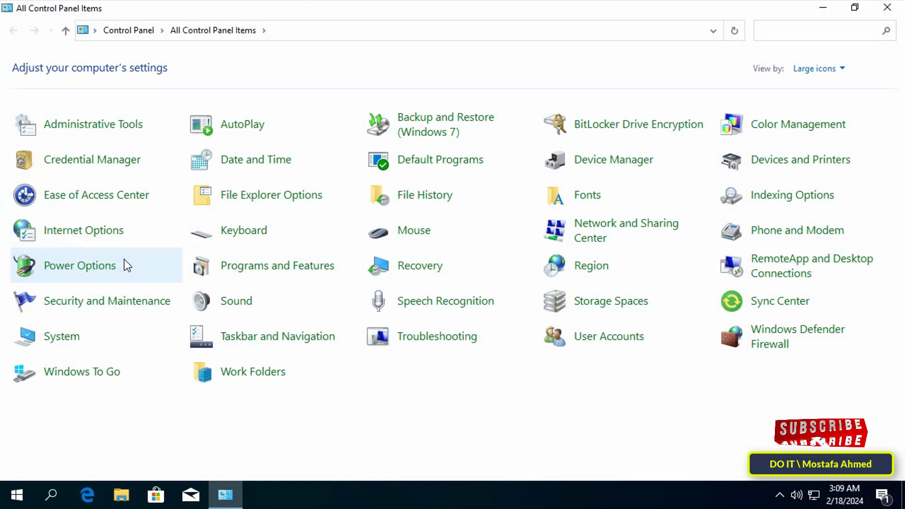
From Network and Sharing Center, start a New Incoming Connection for this computer.
click(586, 241)
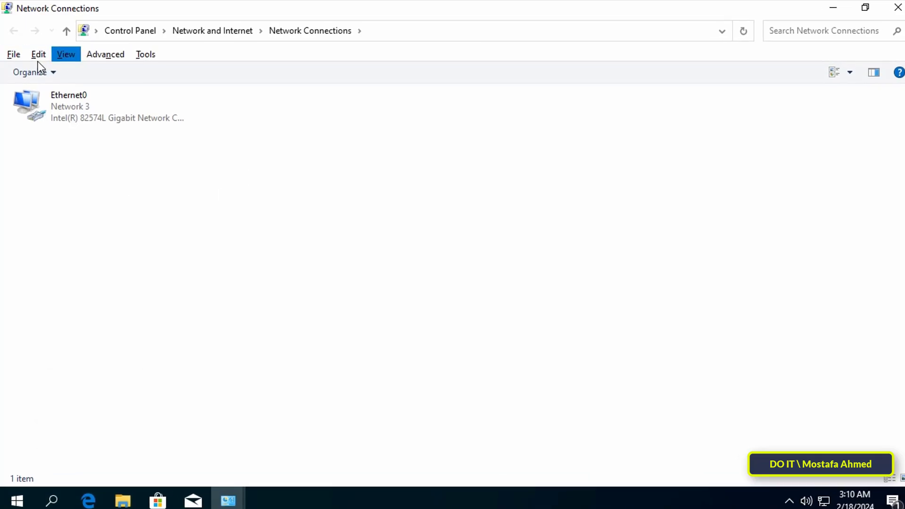
click(13, 56)
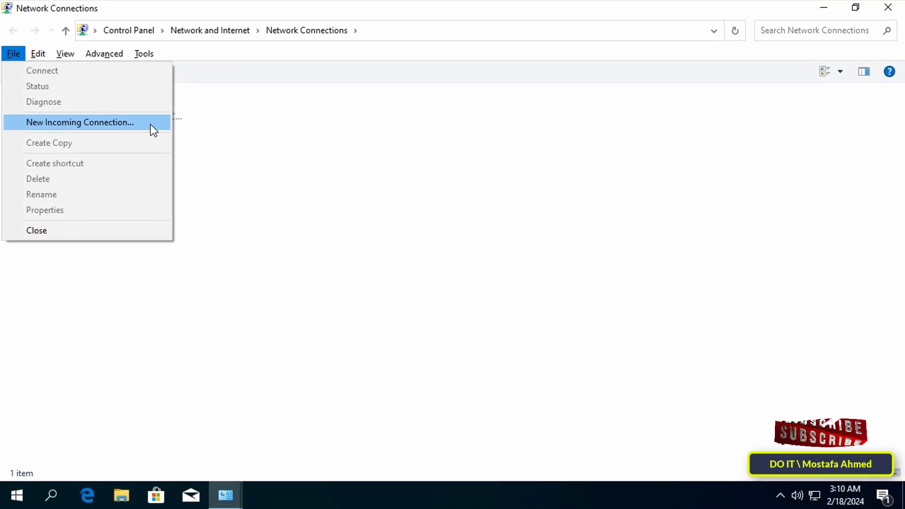
click(151, 125)
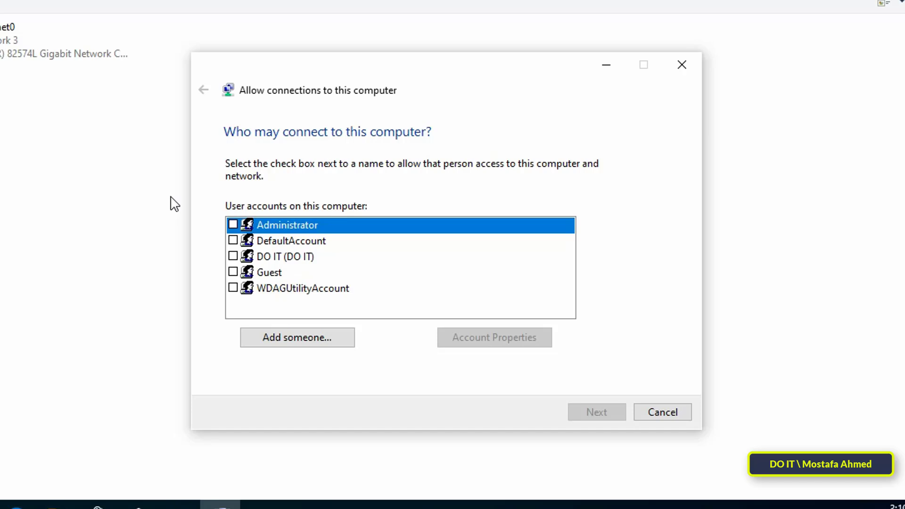
Add a password-protected user 'VPN TEST' (full name VPN TEST) and tick it to allow connection.
click(302, 344)
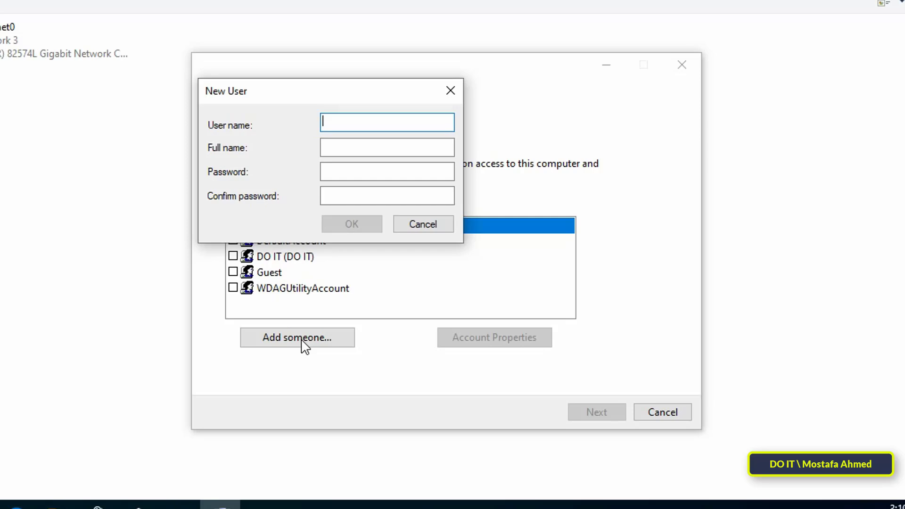
text(VPN TEST)
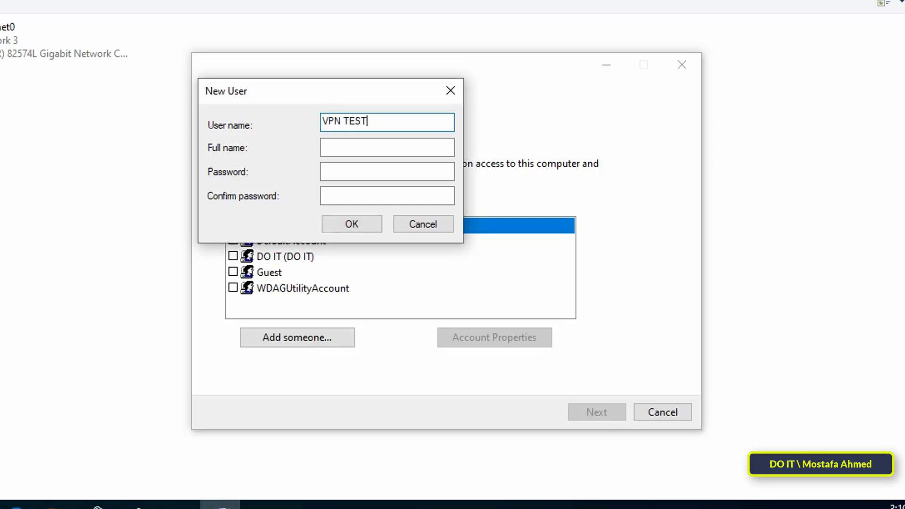
key(Tab)
text(VPN TEST)
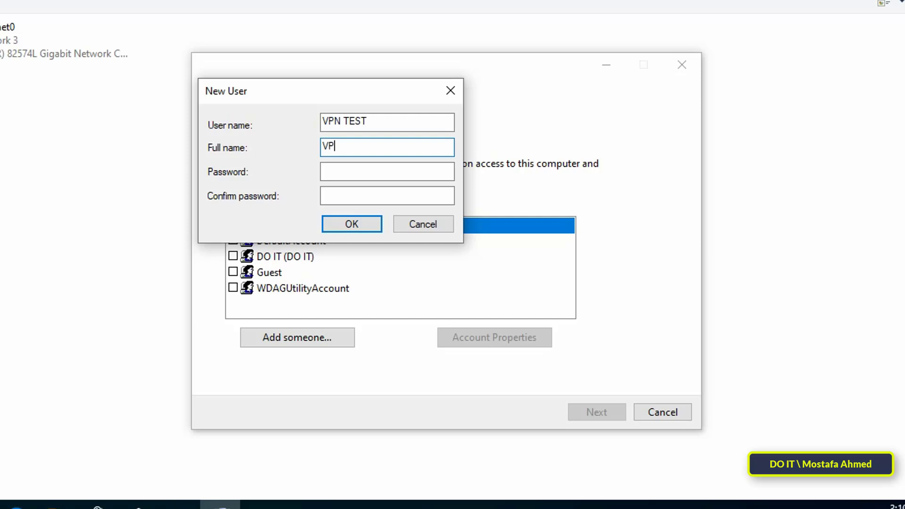
key(Tab)
text(1234567)
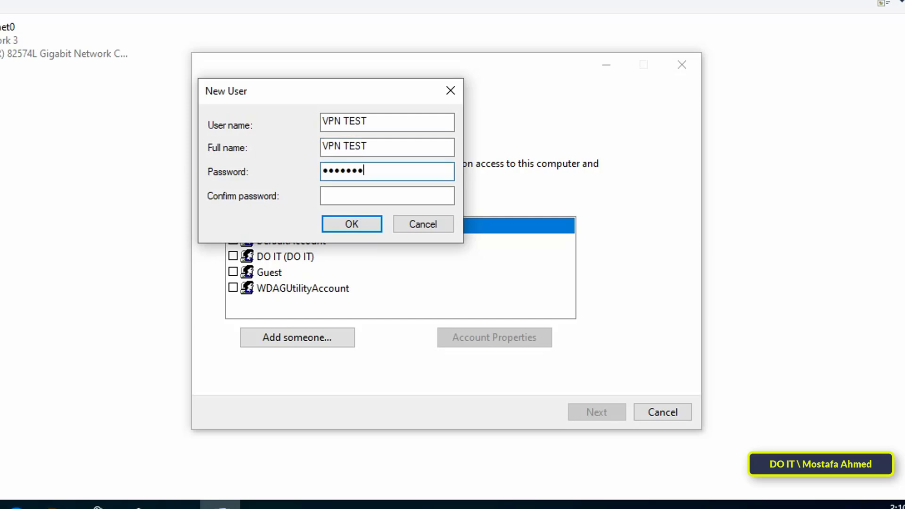
key(Tab)
text(1234567)
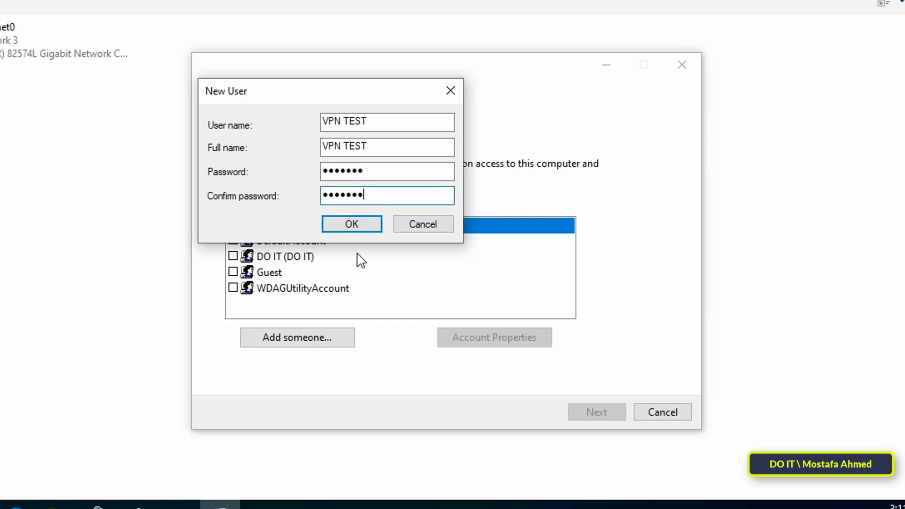
click(361, 230)
click(256, 288)
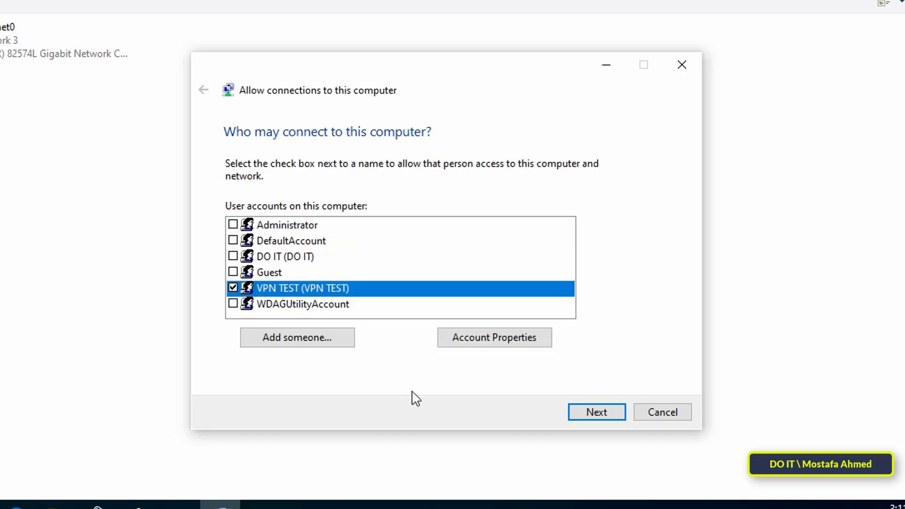
Allow connections through the Internet and bring up Internet Protocol Version 4 properties.
click(594, 415)
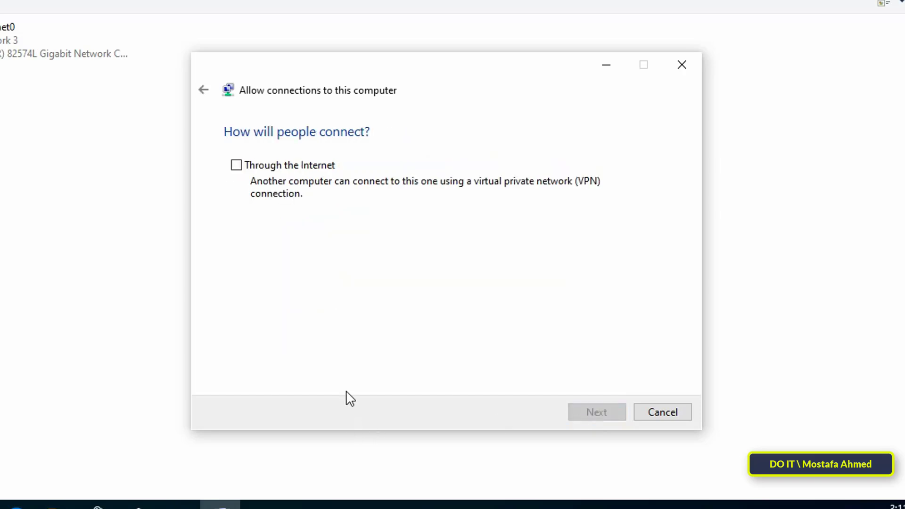
click(236, 165)
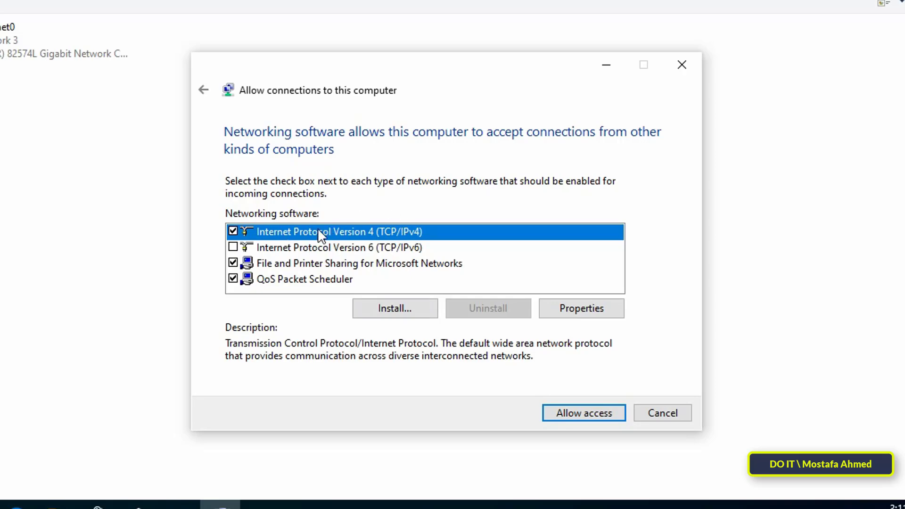
click(582, 311)
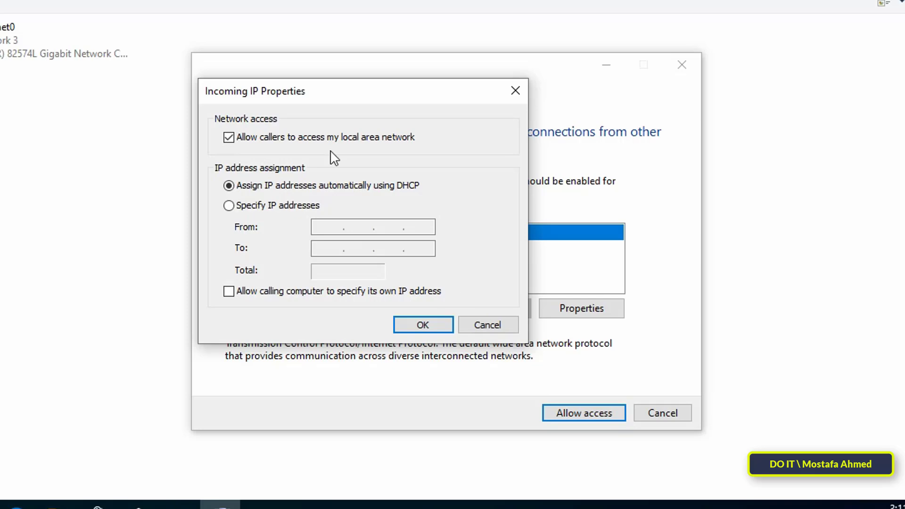
Specify caller IP addresses from 192.168.1.190 to 192.168.1.195.
click(288, 207)
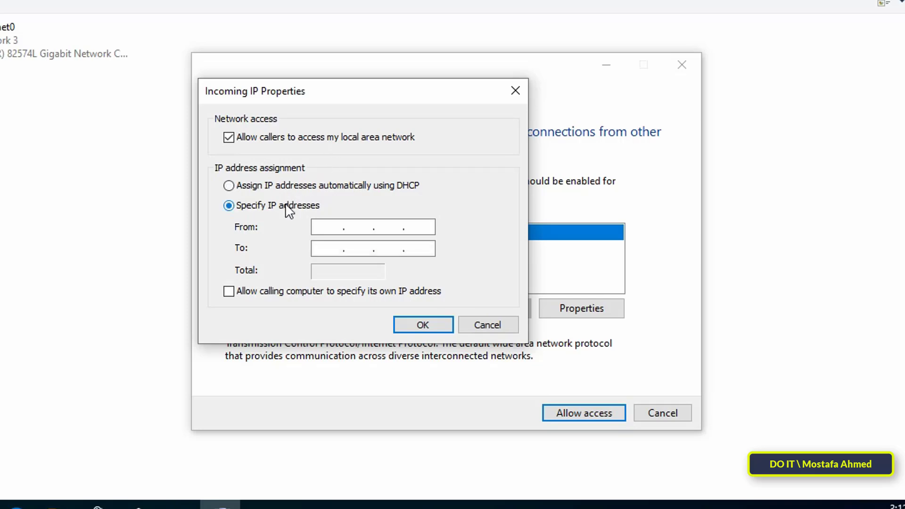
click(329, 225)
text(192.168.1.)
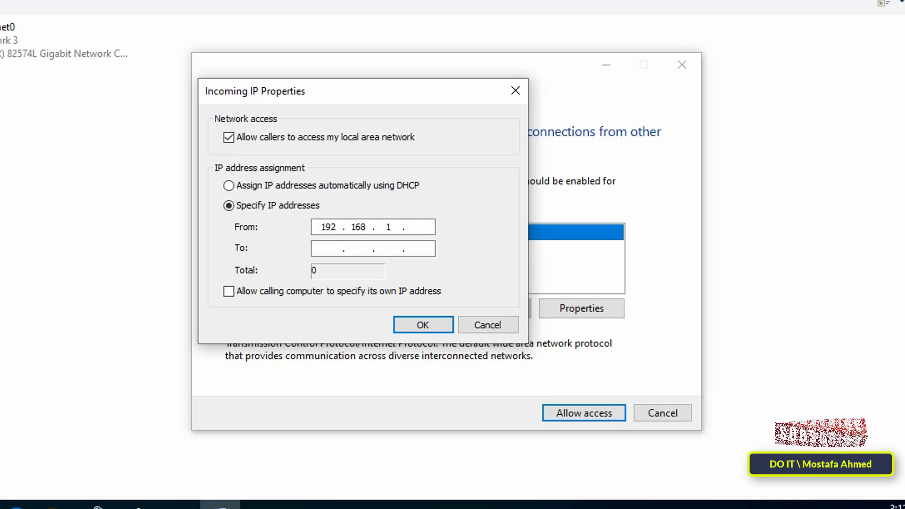
text(190)
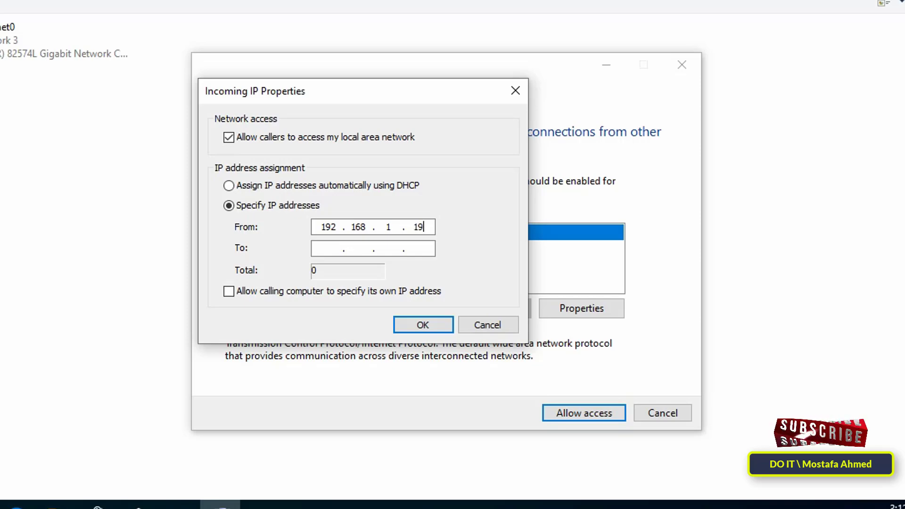
click(324, 254)
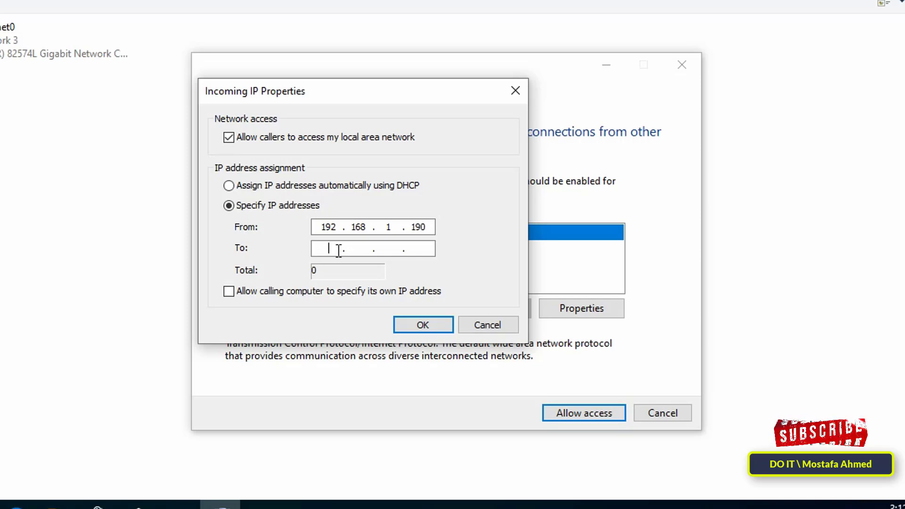
text(192.168.1.)
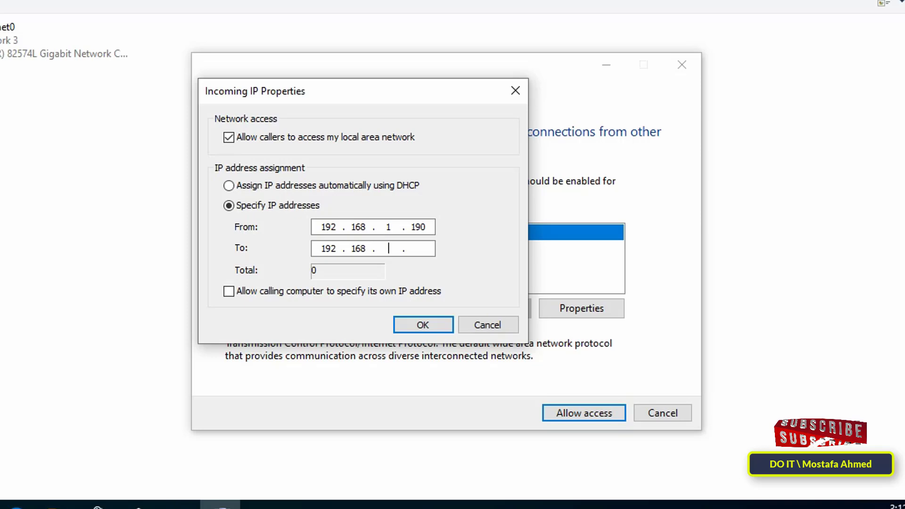
text(195)
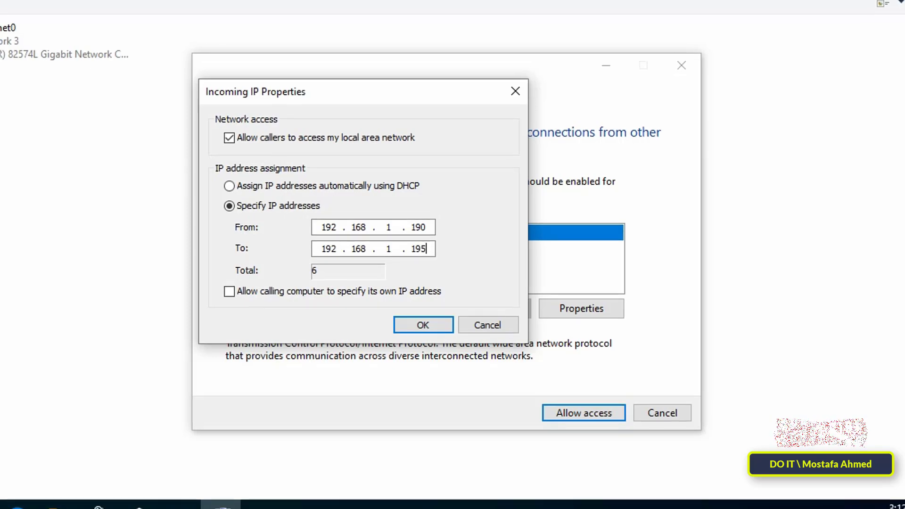
Confirm the address range, allow access, and close the completed incoming connection wizard.
click(428, 332)
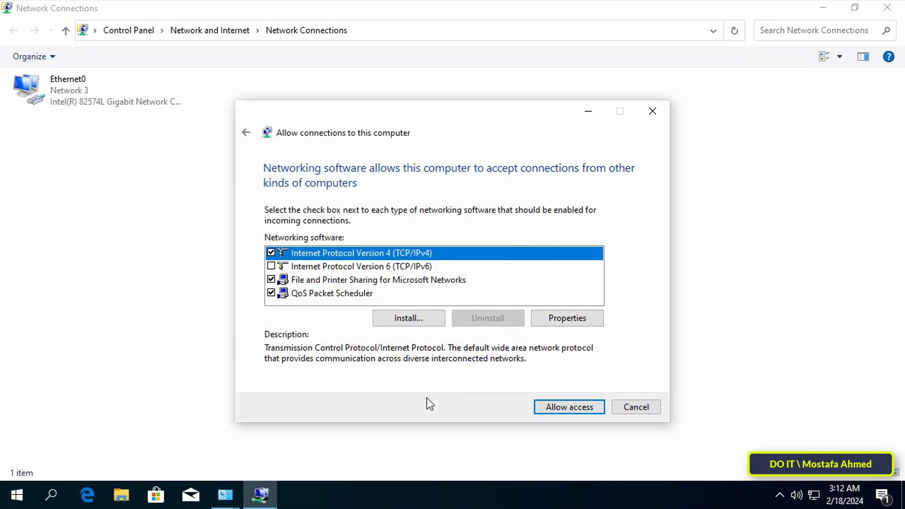
click(548, 407)
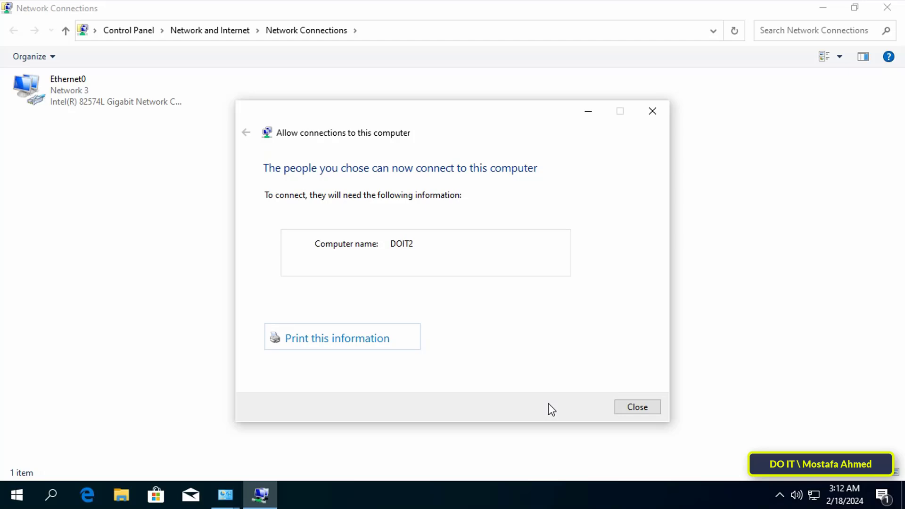
click(636, 408)
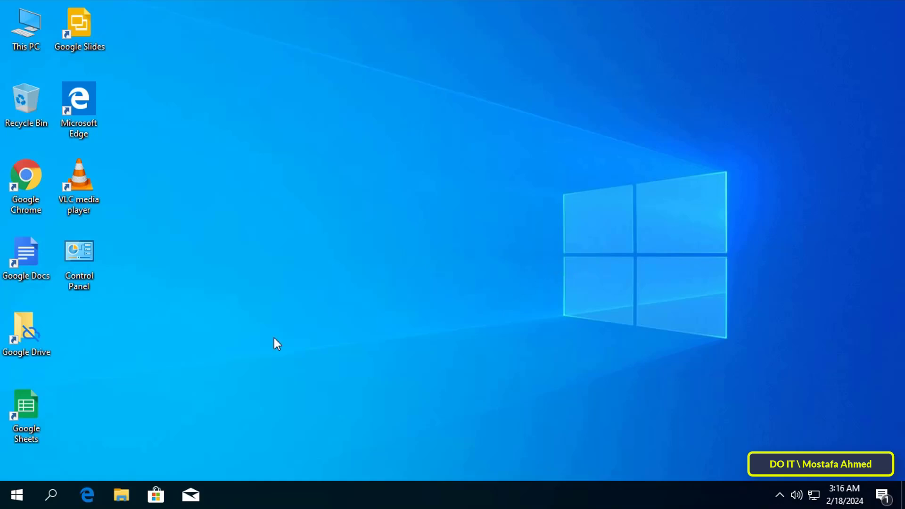
Search for and open 'Allow an app through Windows Firewall'.
click(51, 493)
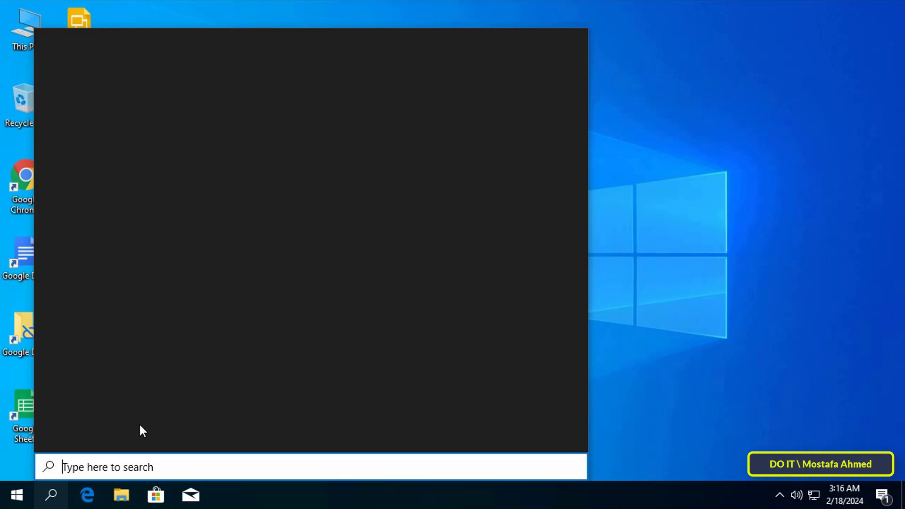
text(allow an a)
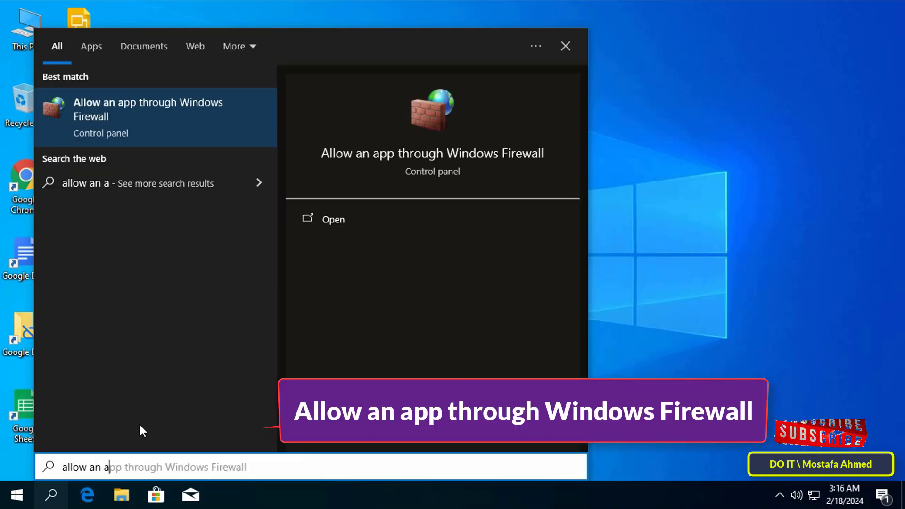
text(pp throu)
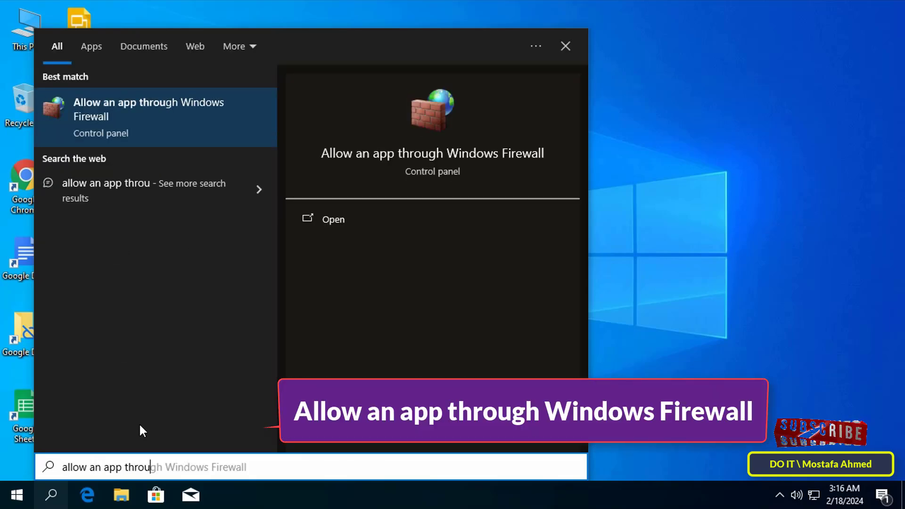
text(gh windows fir)
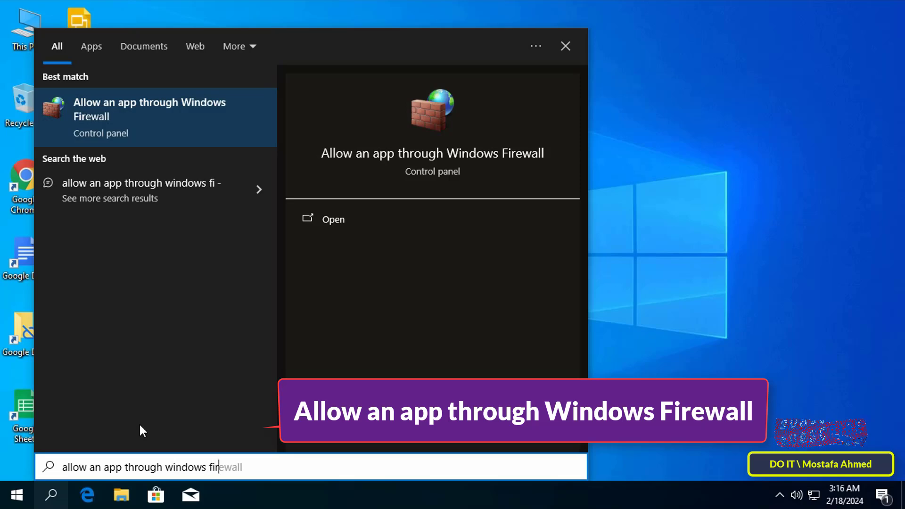
text(ewall)
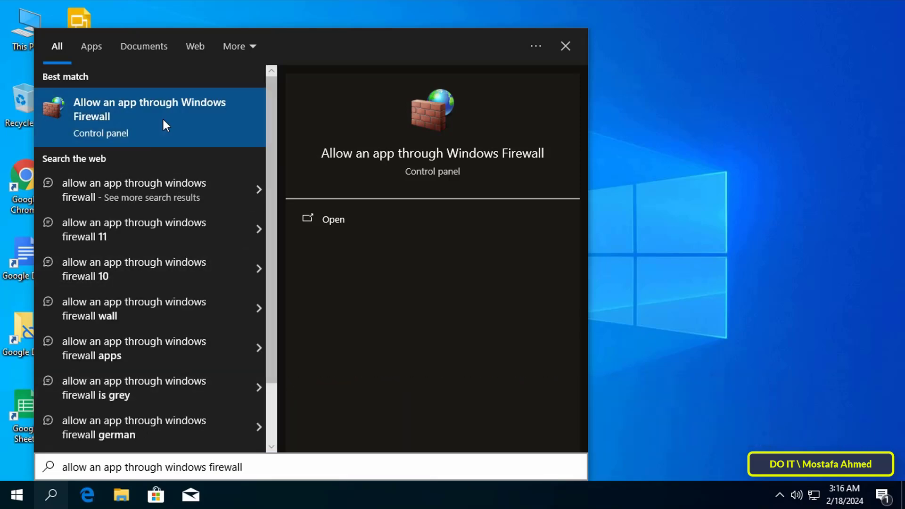
click(163, 121)
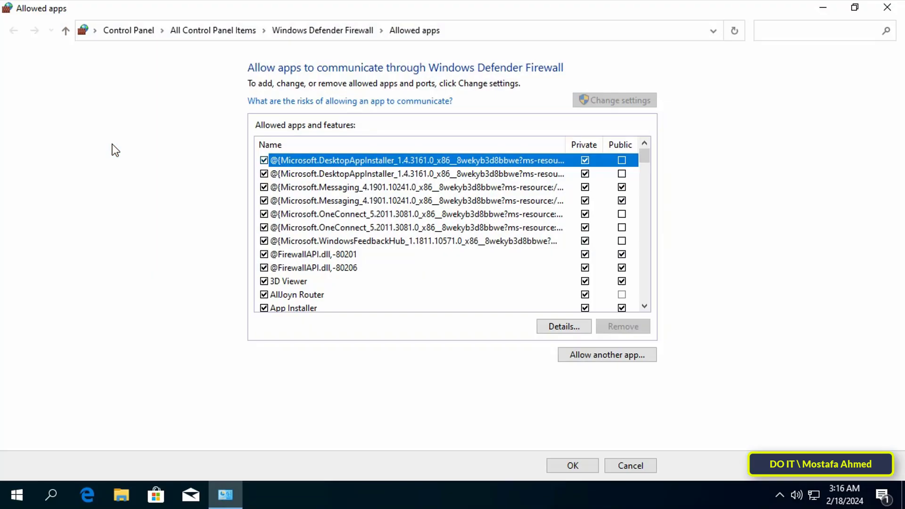
Allow Routing and Remote Access on private and public networks and save the change.
scroll(644, 163, down, 3)
click(645, 306)
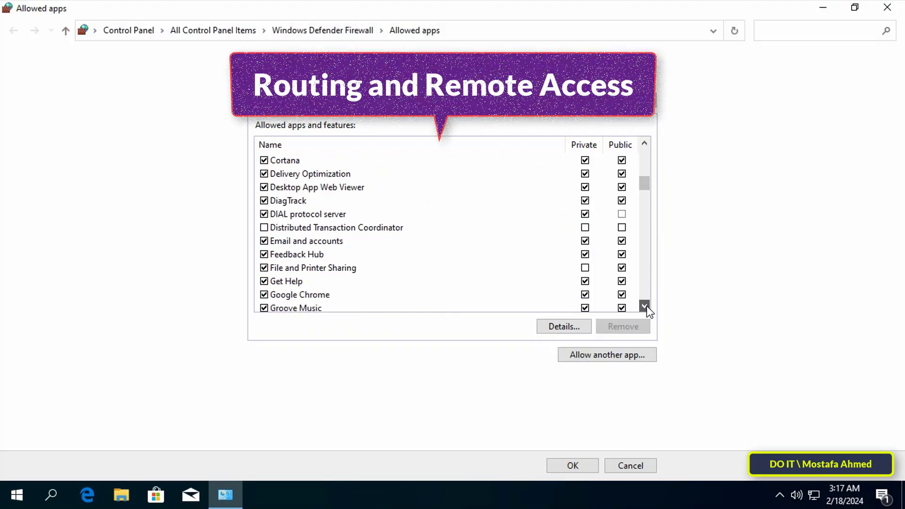
scroll(645, 306, down, 8)
click(513, 168)
scroll(648, 311, down, 1)
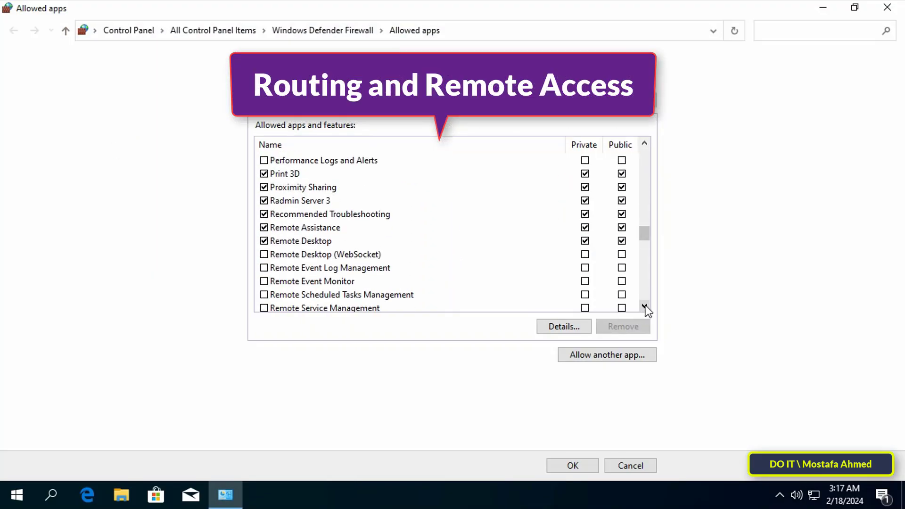
scroll(648, 311, down, 2)
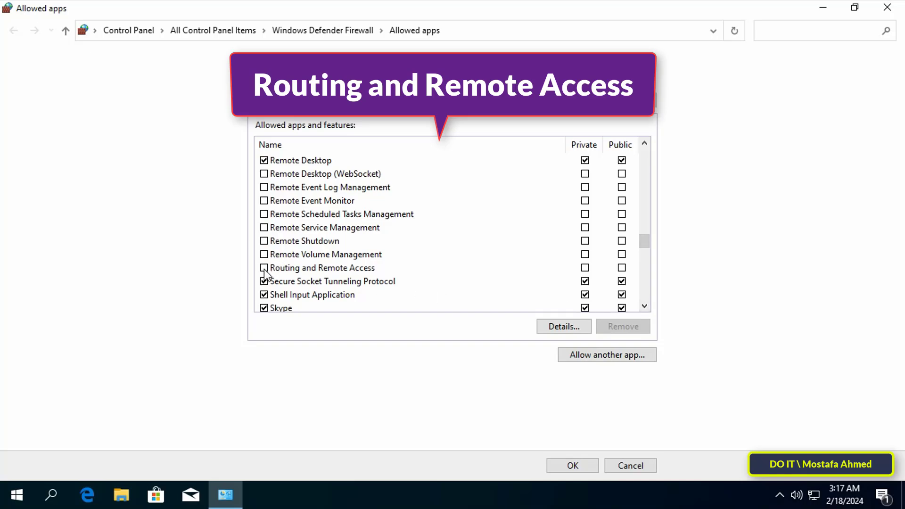
click(264, 268)
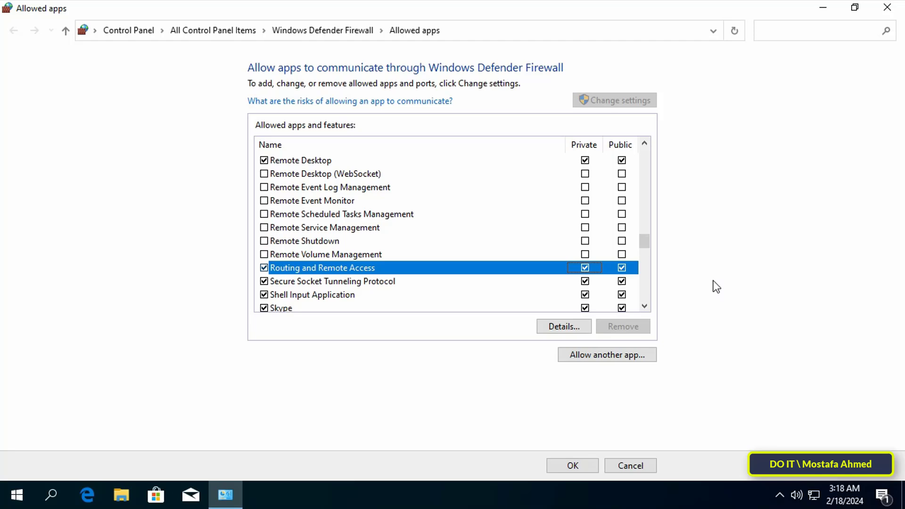
click(581, 463)
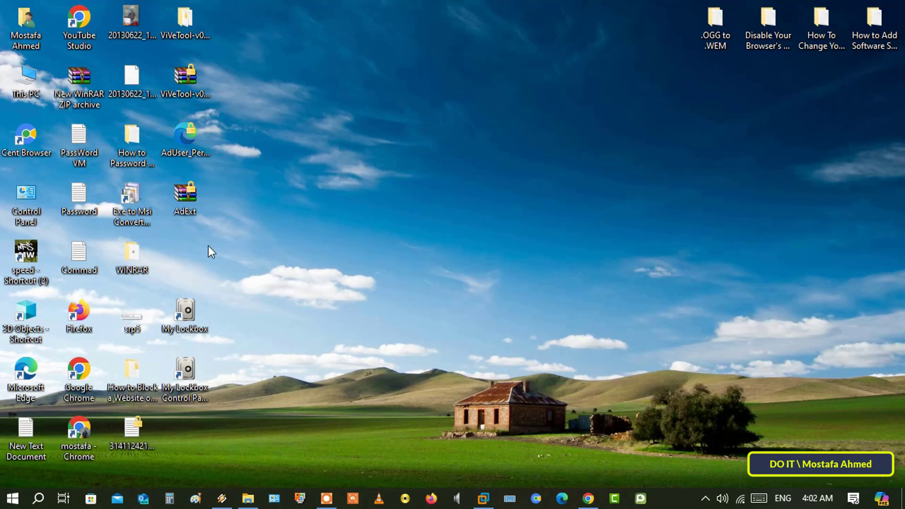
Go to the VPN page under Network & Internet in Windows Settings.
click(13, 498)
click(21, 438)
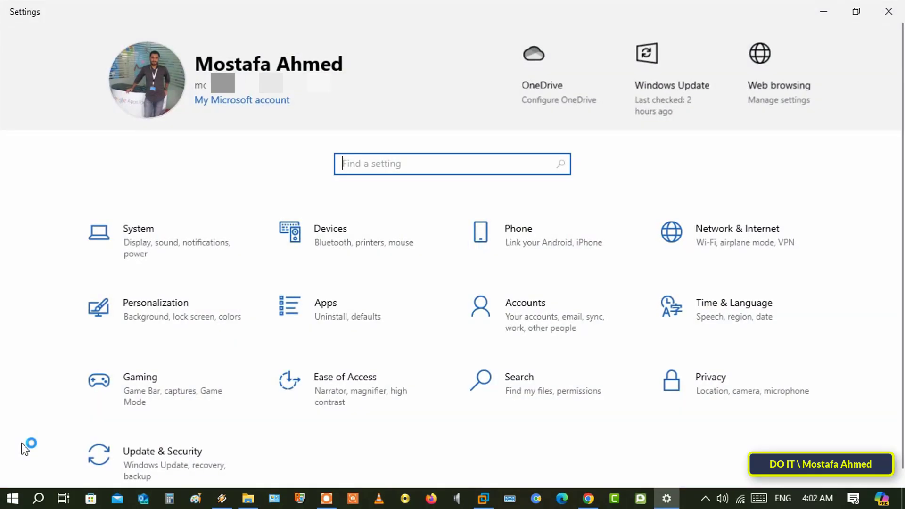
click(793, 249)
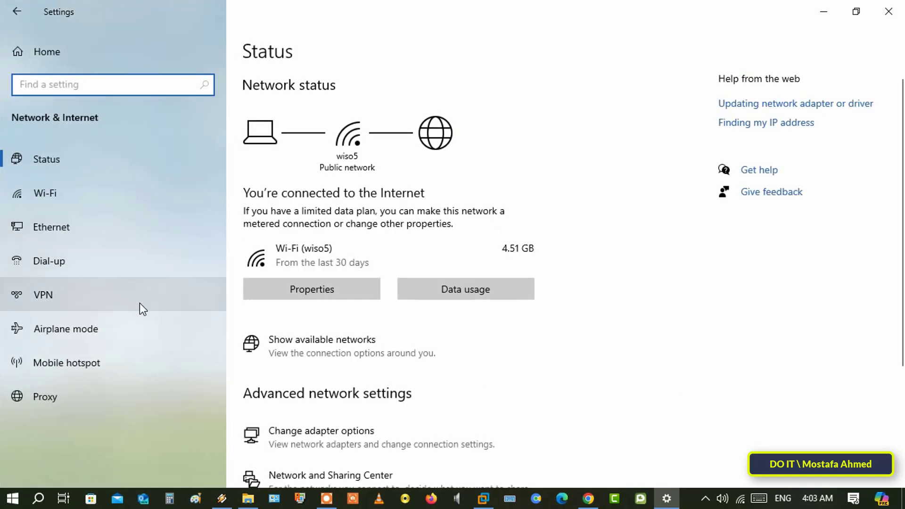
click(191, 305)
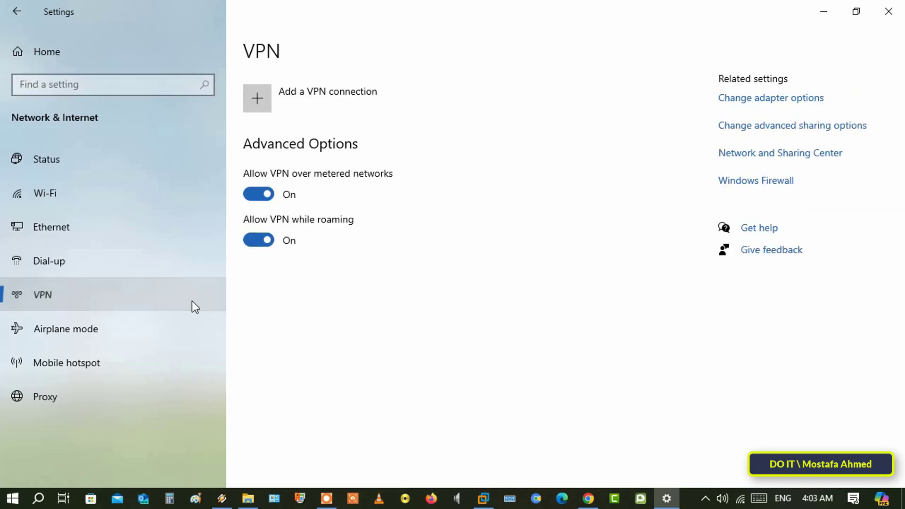
Begin a new Windows (built-in) VPN connection named 'VPN Connection'.
click(417, 106)
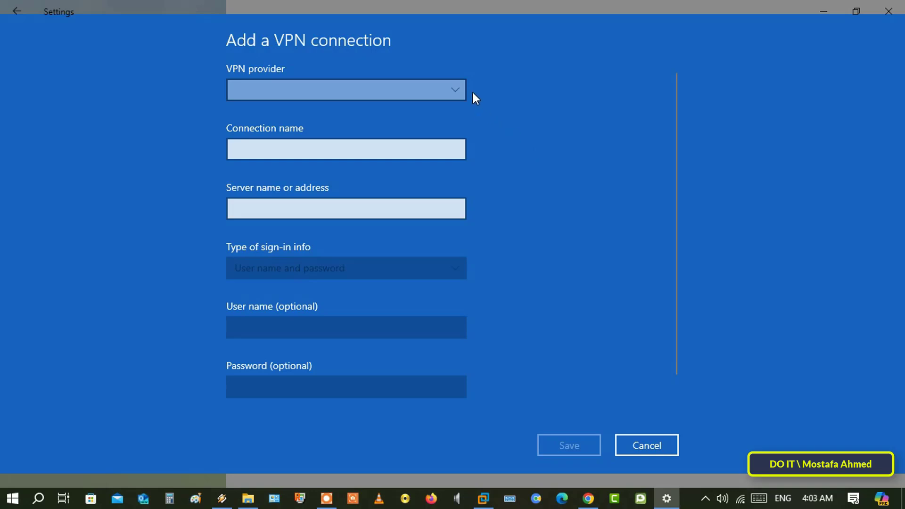
click(460, 89)
click(353, 90)
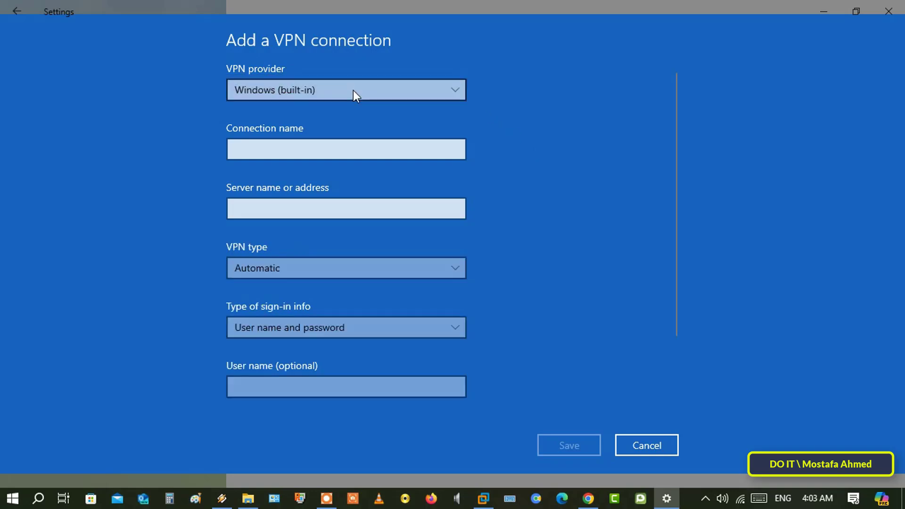
click(397, 151)
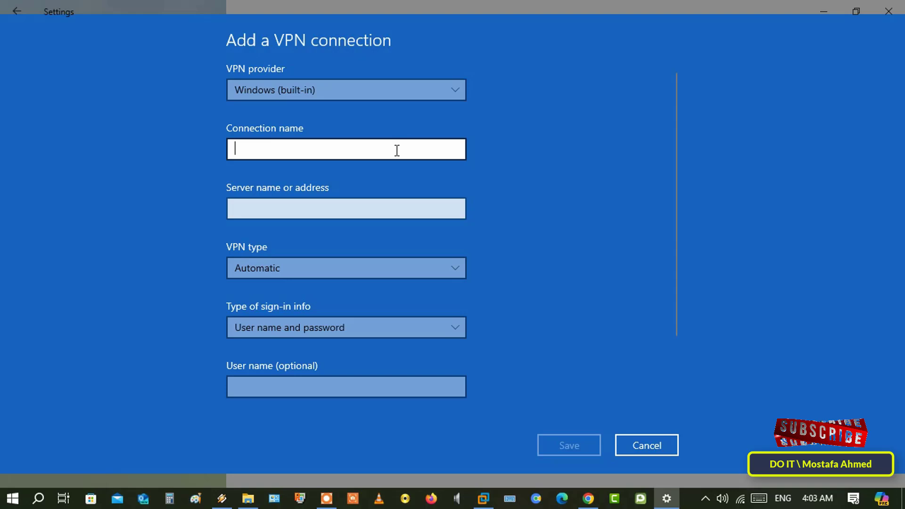
text(VPN)
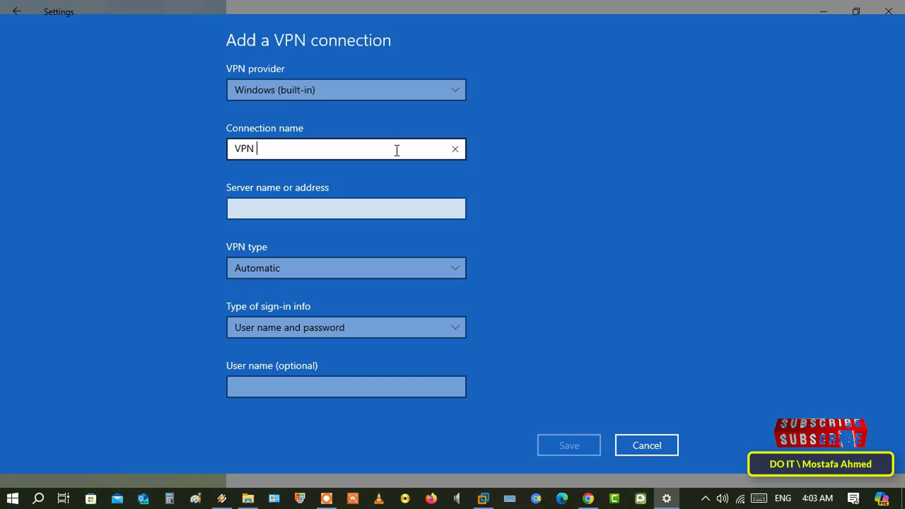
text( Connection)
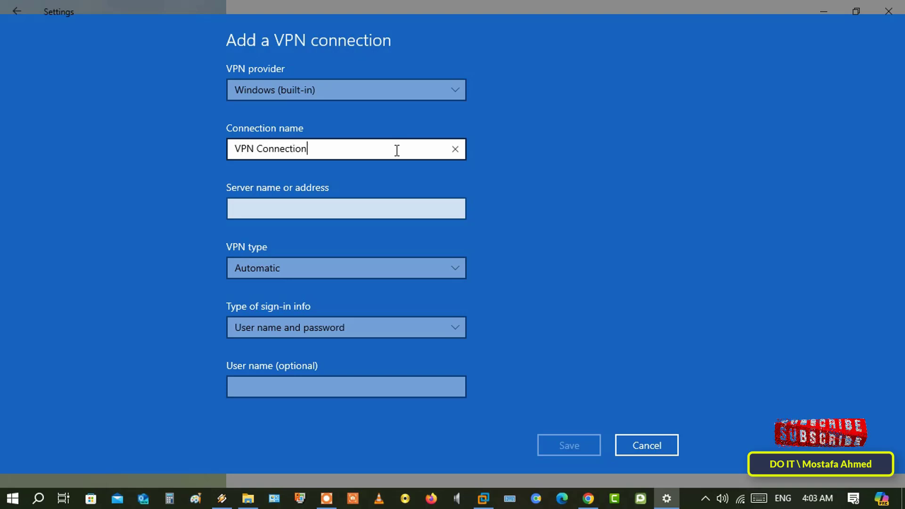
click(482, 181)
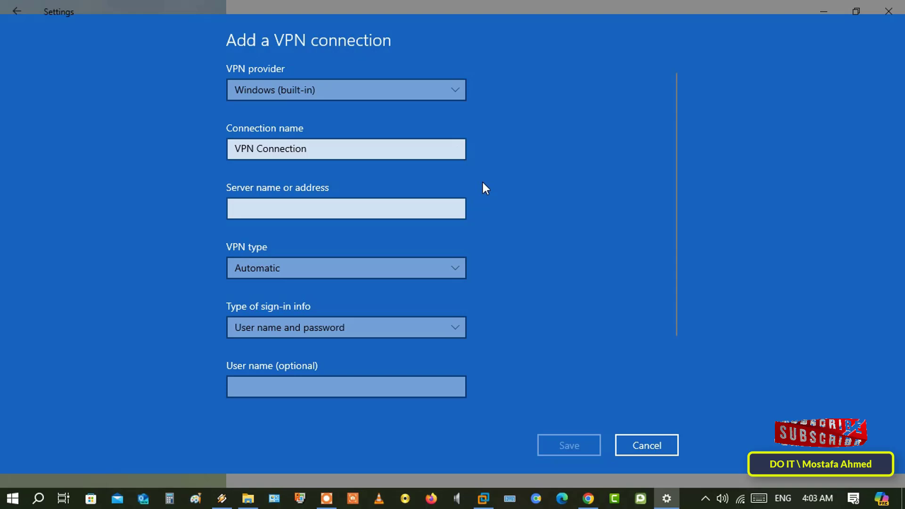
Set the server to 192.168.1.181 and VPN type to PPTP, then save.
click(431, 206)
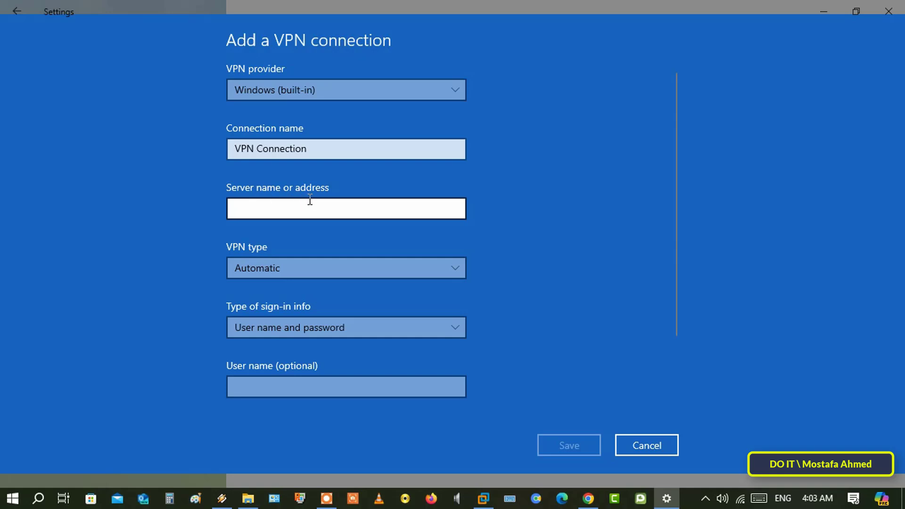
text(192)
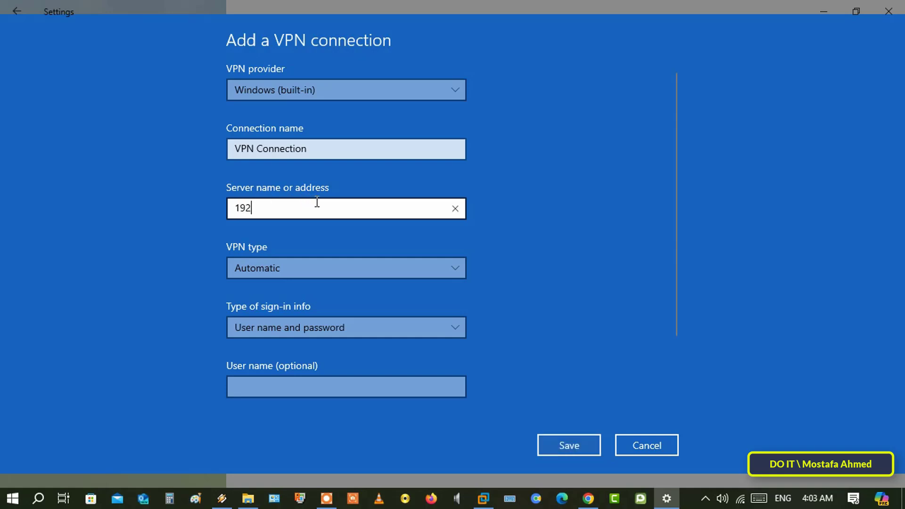
text(.168.1.181)
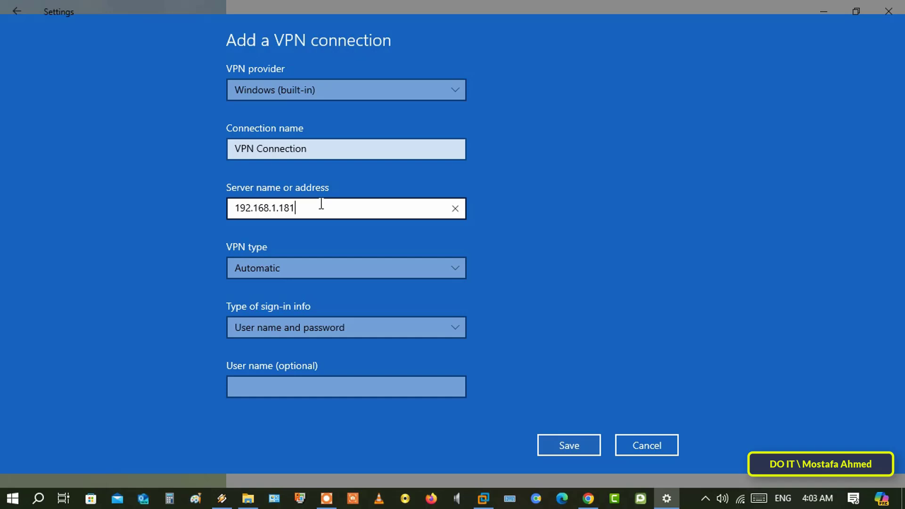
click(455, 268)
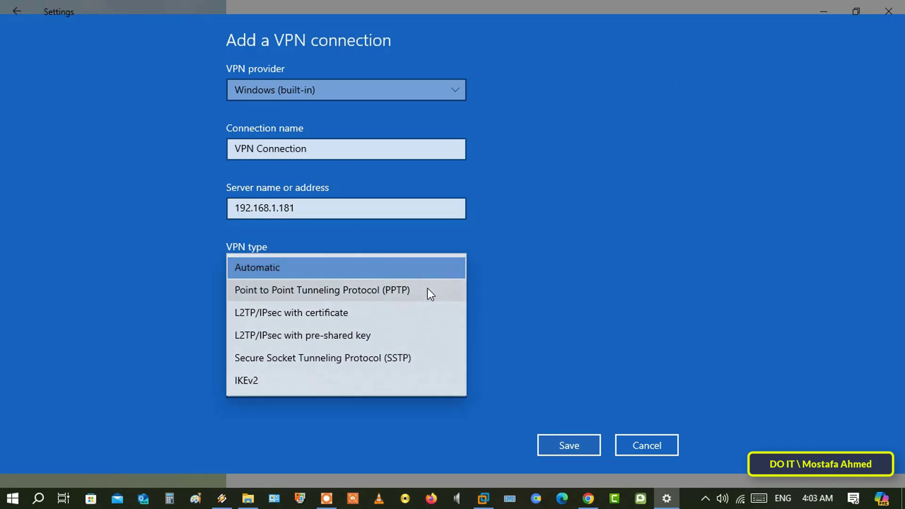
click(428, 290)
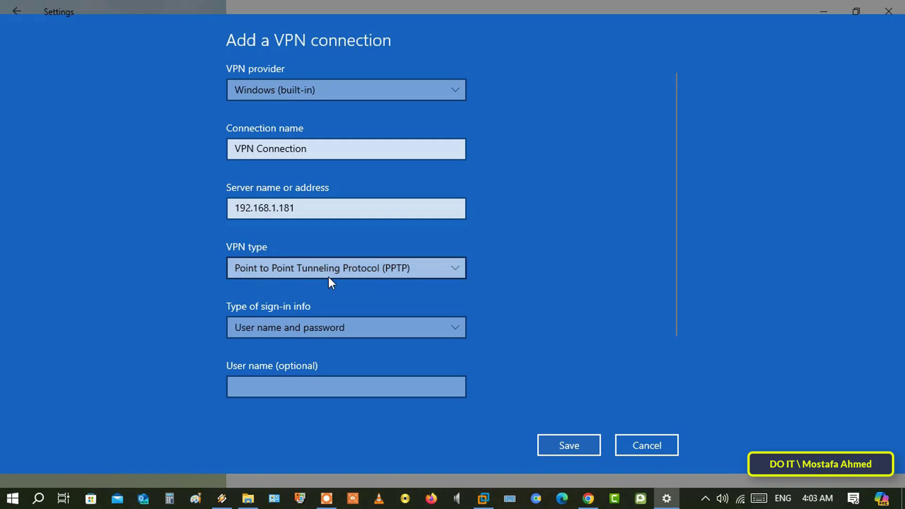
scroll(408, 297, down, 2)
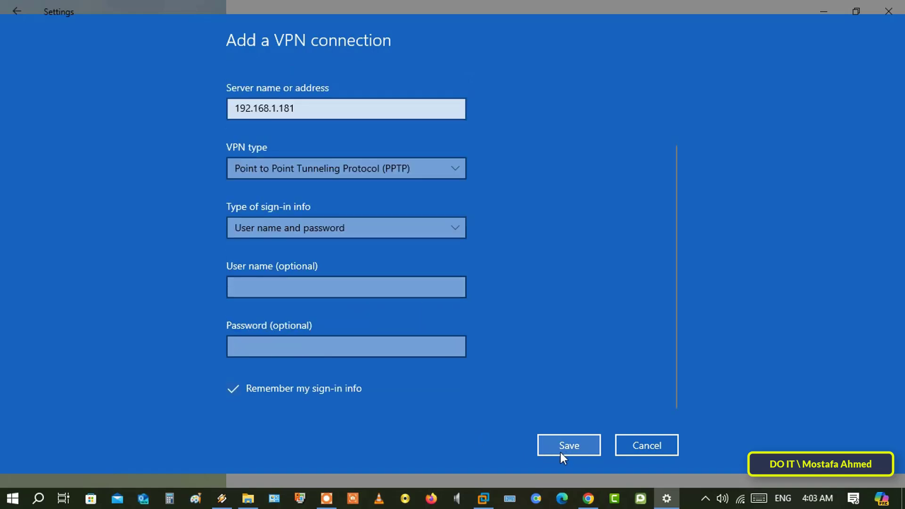
click(567, 445)
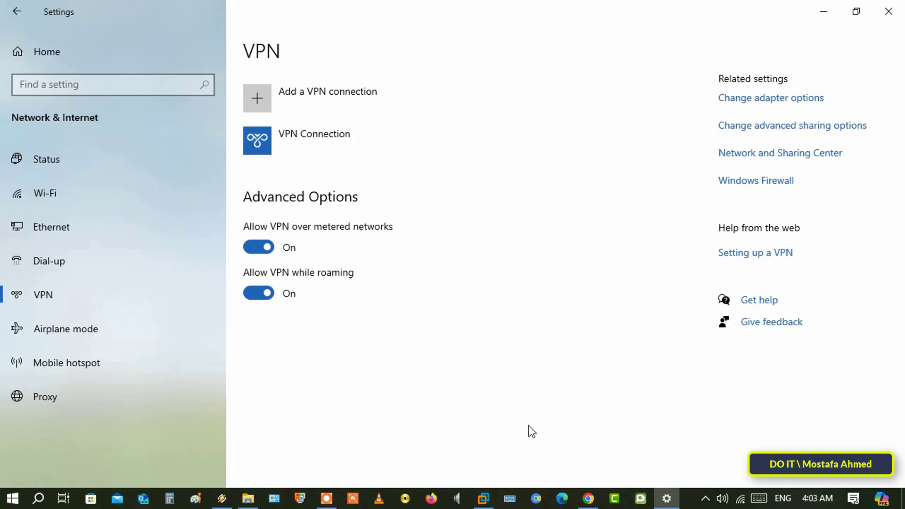
Switch to Control Panel and select VPN Connection in the network adapters list.
click(323, 143)
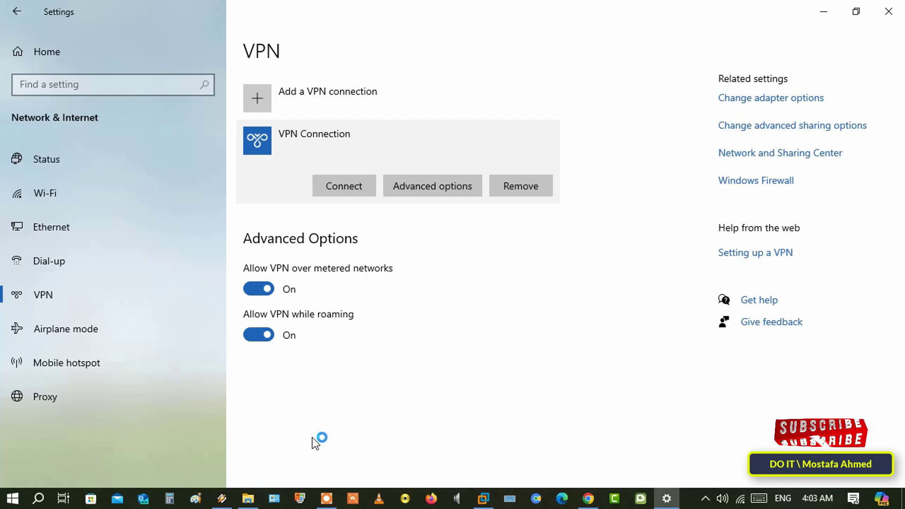
click(824, 17)
click(274, 498)
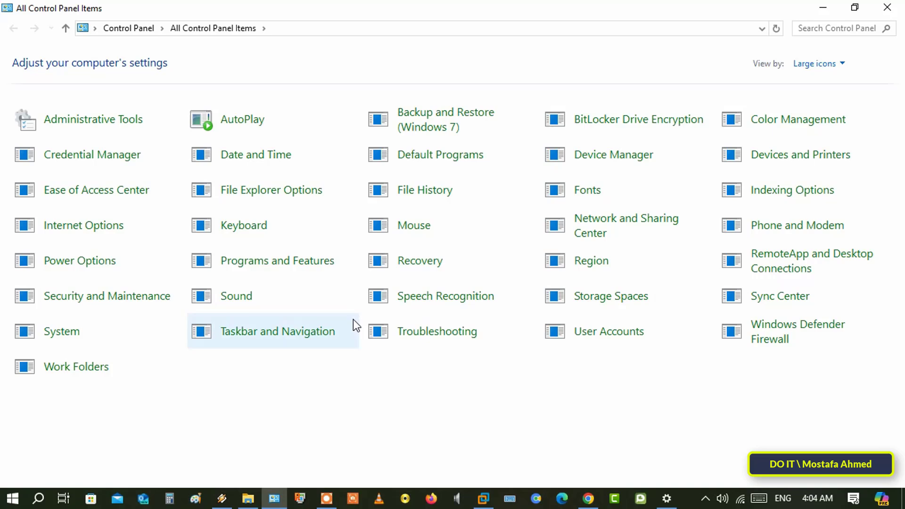
click(583, 233)
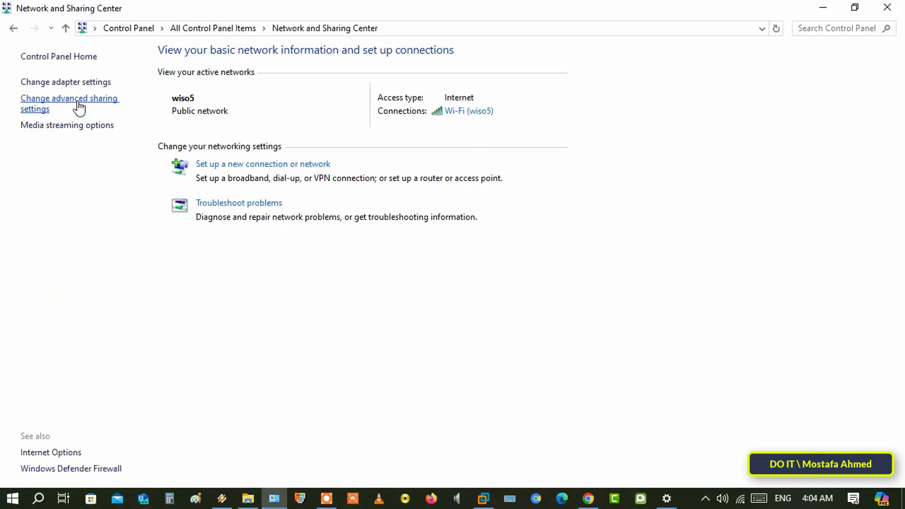
click(87, 83)
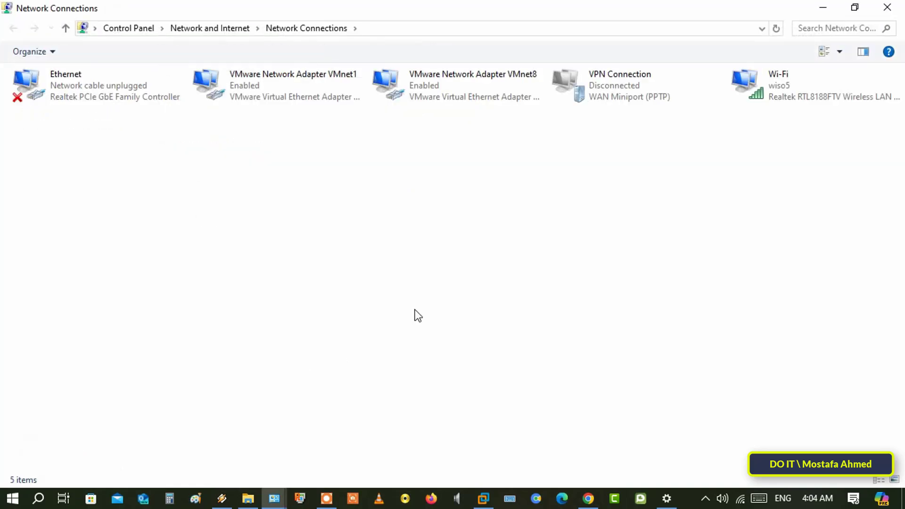
click(600, 102)
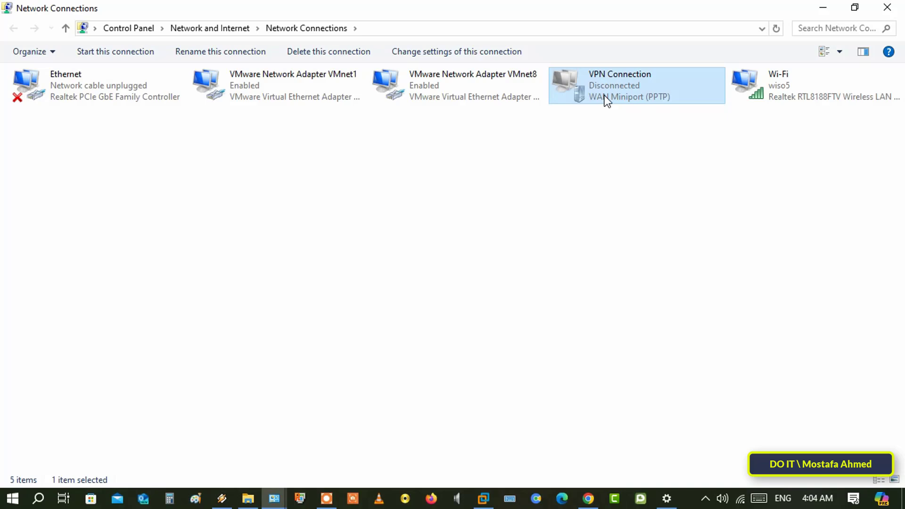
Show the Security settings in VPN Connection's properties.
right_click(607, 100)
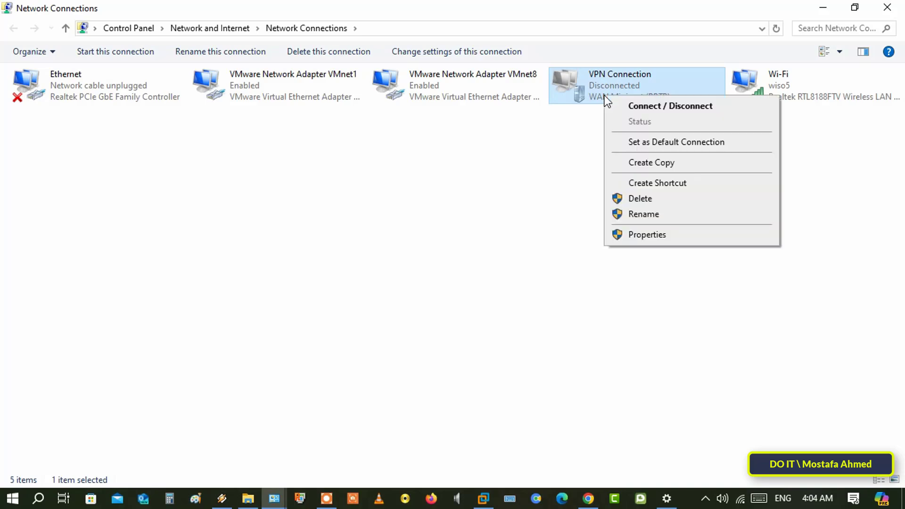
click(666, 240)
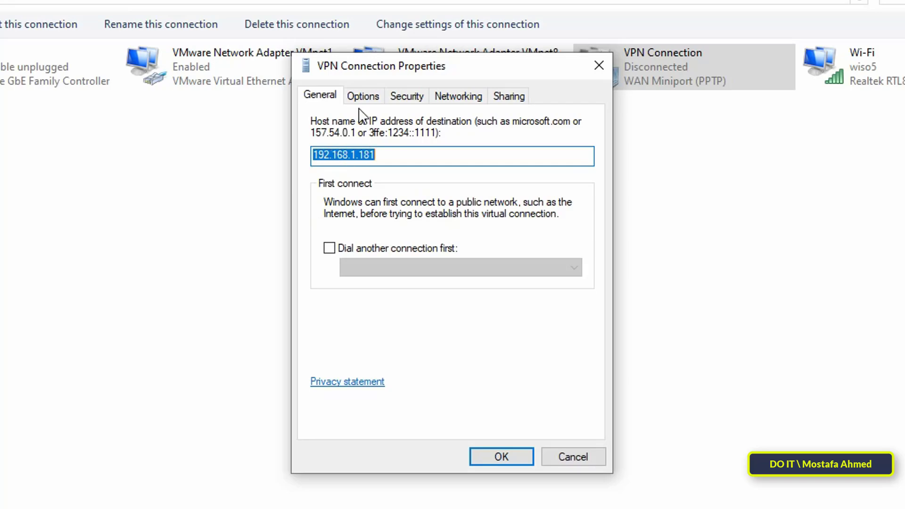
click(334, 99)
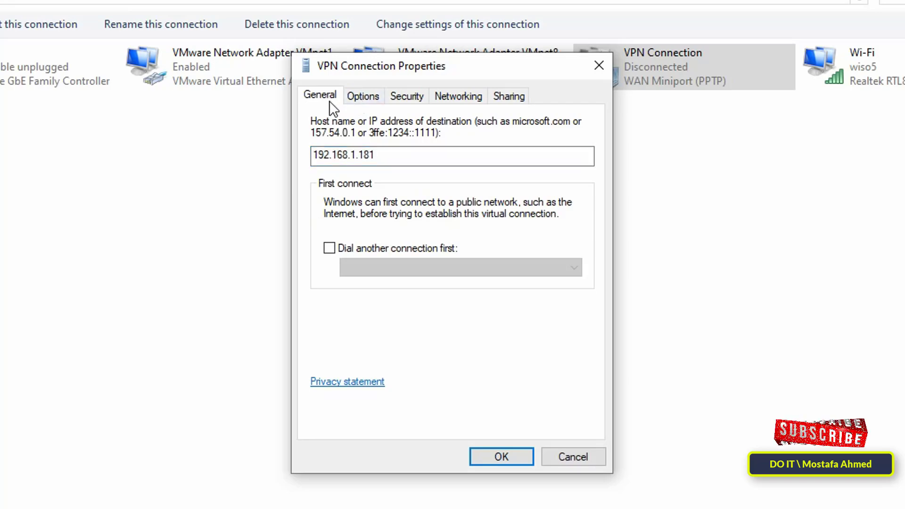
click(396, 97)
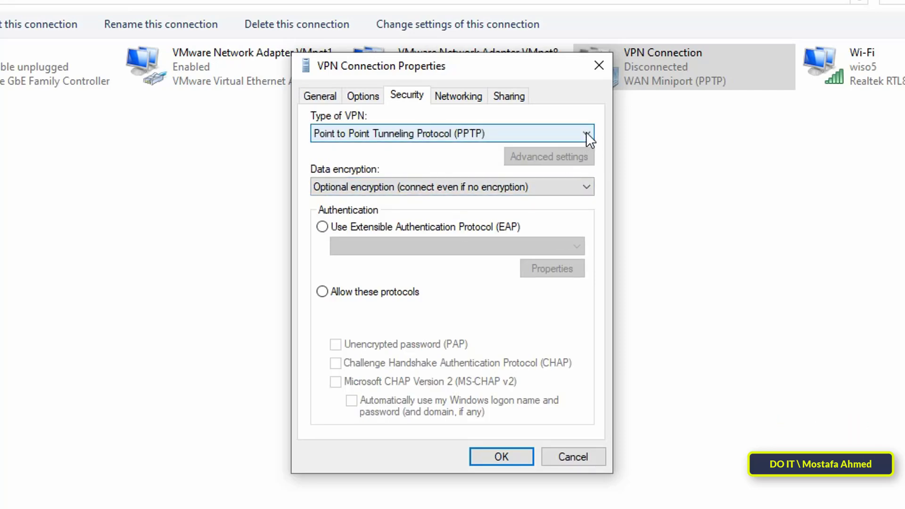
Keep PPTP, require maximum strength encryption, and allow only MS-CHAP v2 authentication.
click(587, 133)
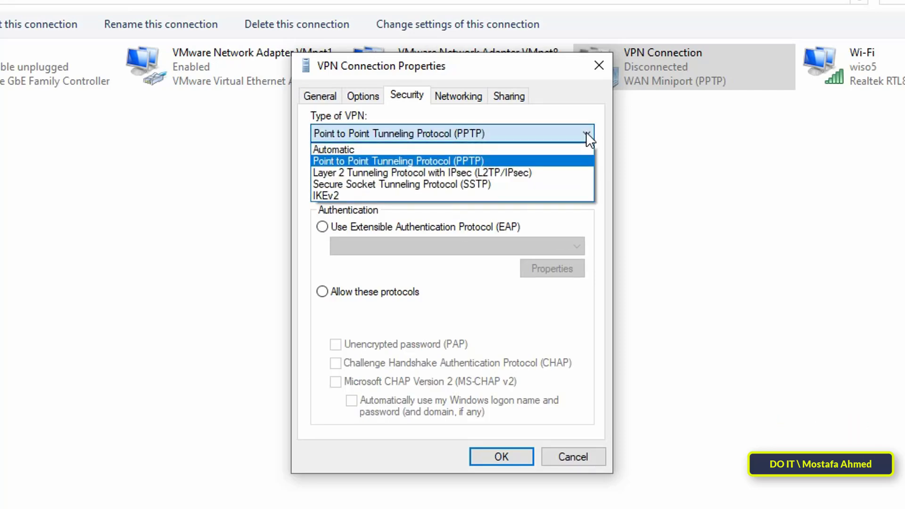
click(486, 161)
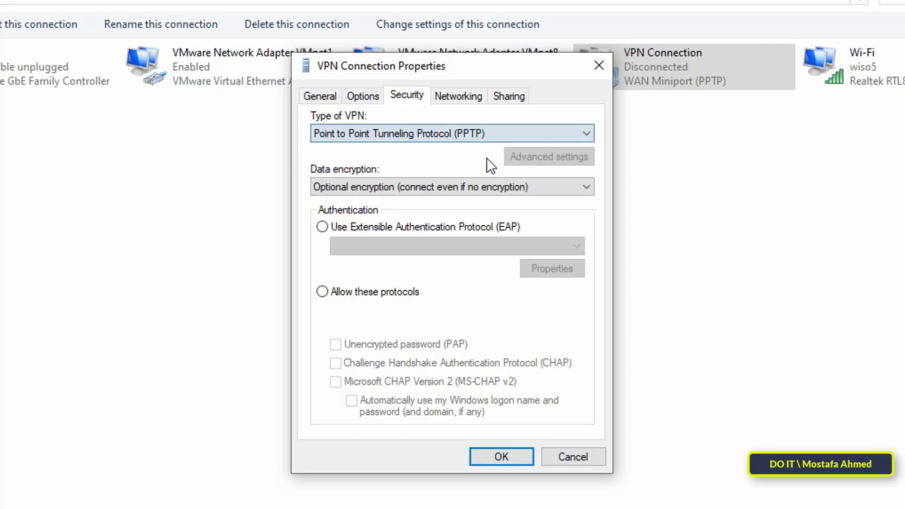
click(588, 187)
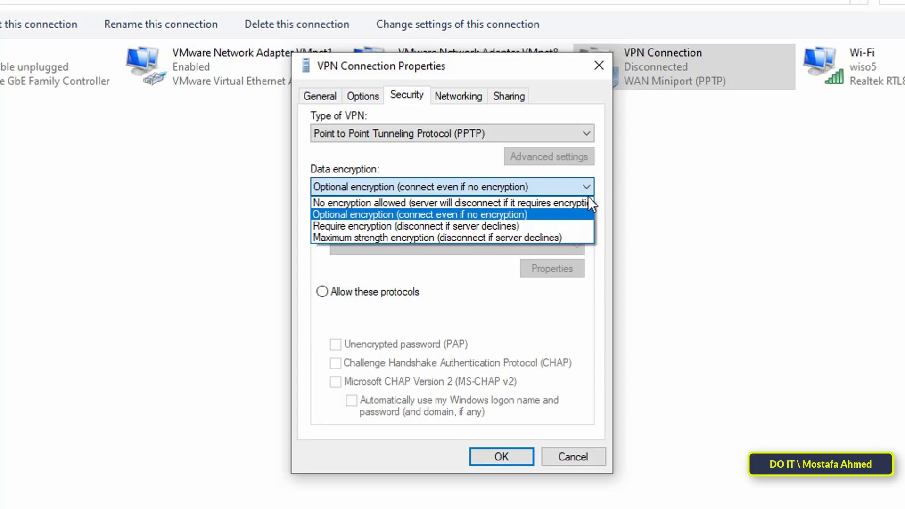
click(561, 236)
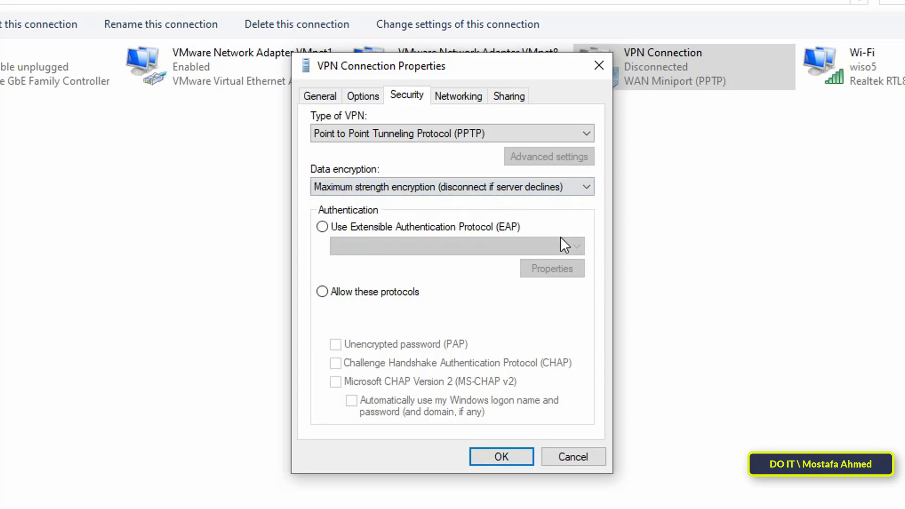
click(387, 287)
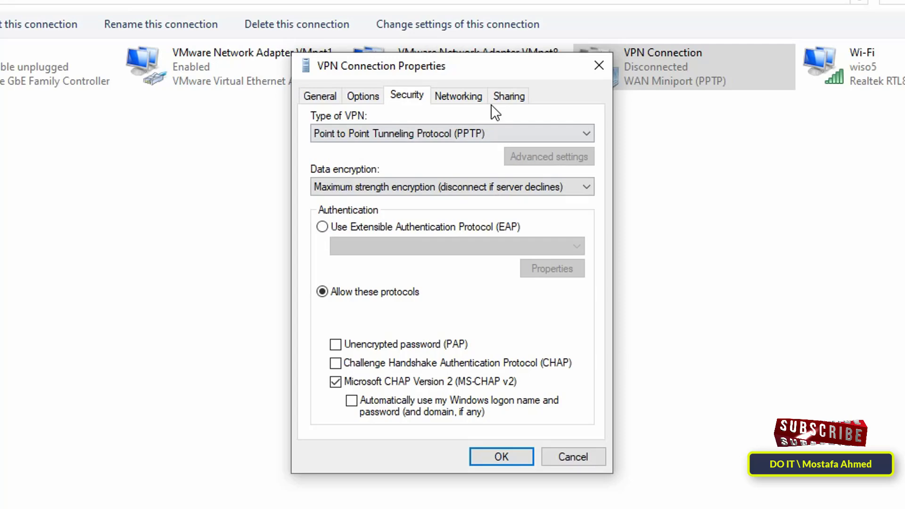
On the VPN Connection, uncheck IPv6 and clear IPv4's 'Use default gateway on remote network', saving all dialogs.
click(470, 97)
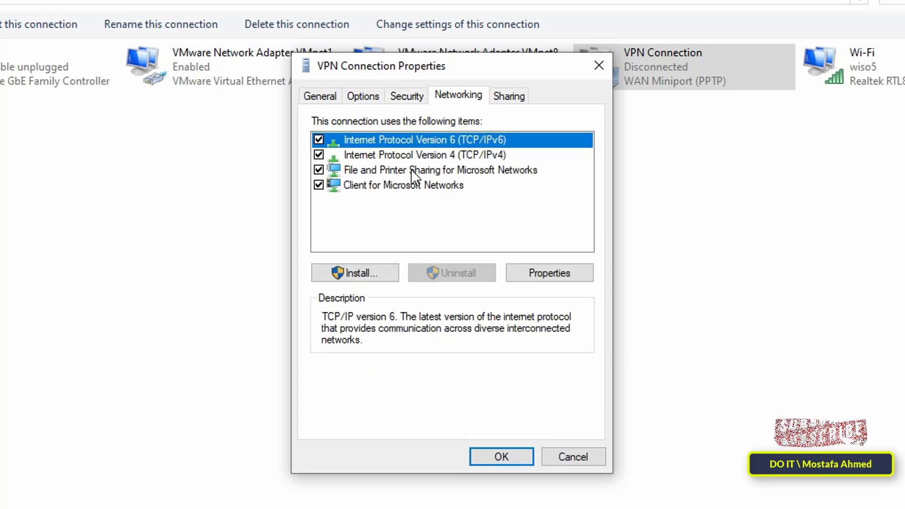
click(319, 140)
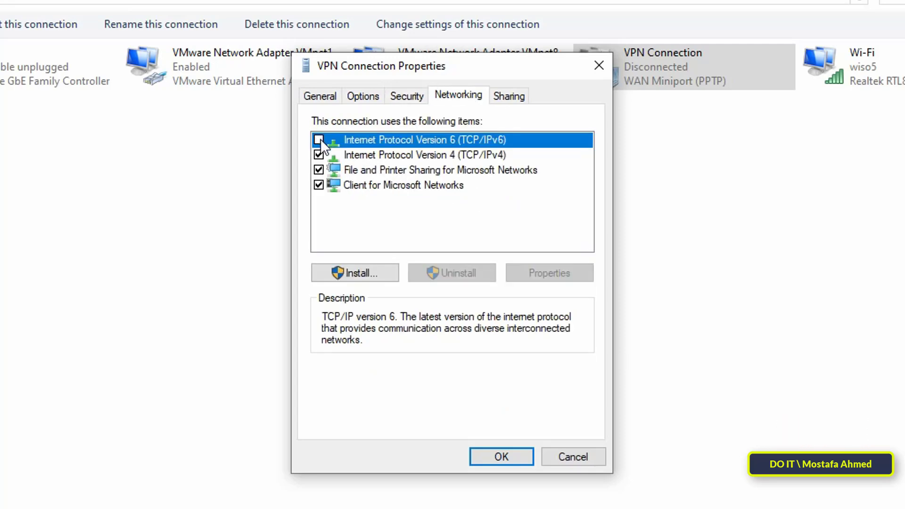
click(383, 155)
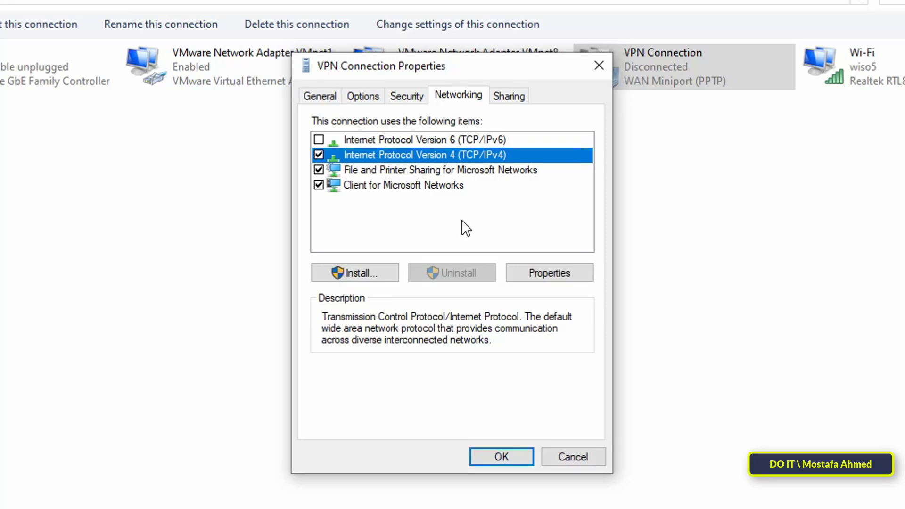
click(566, 278)
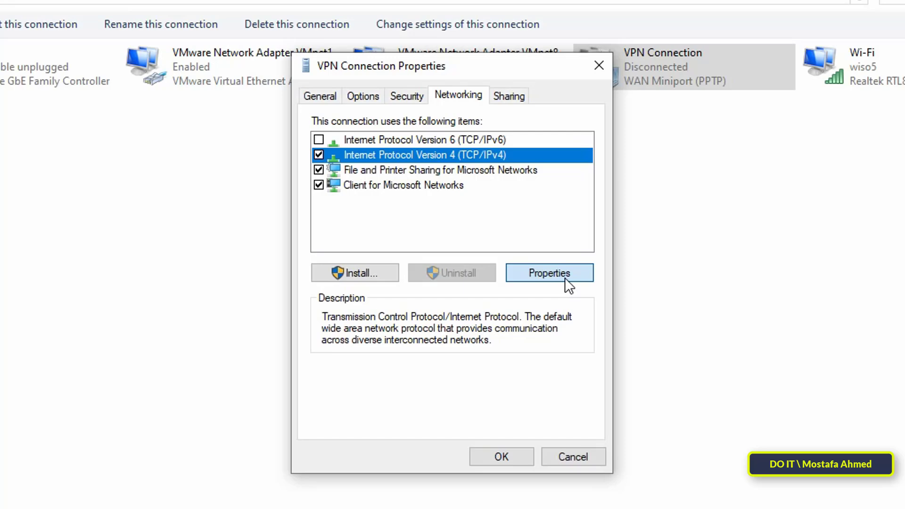
click(589, 364)
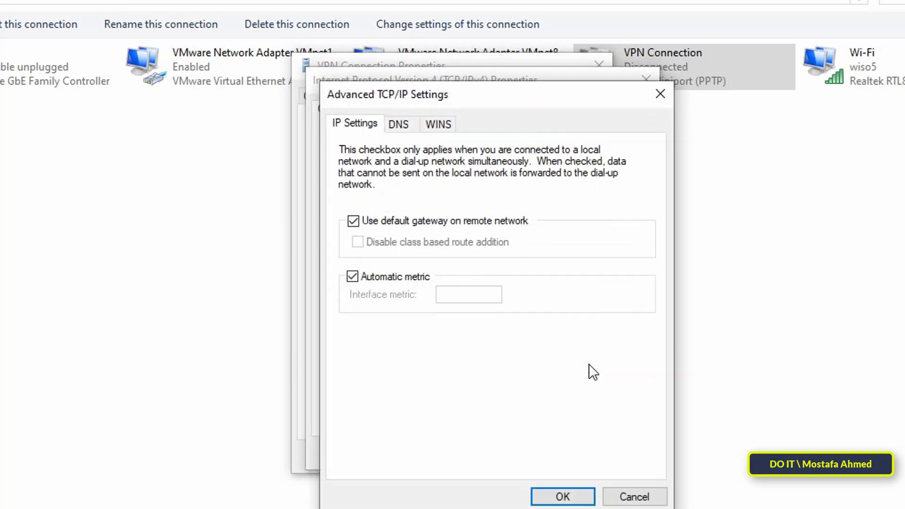
click(415, 225)
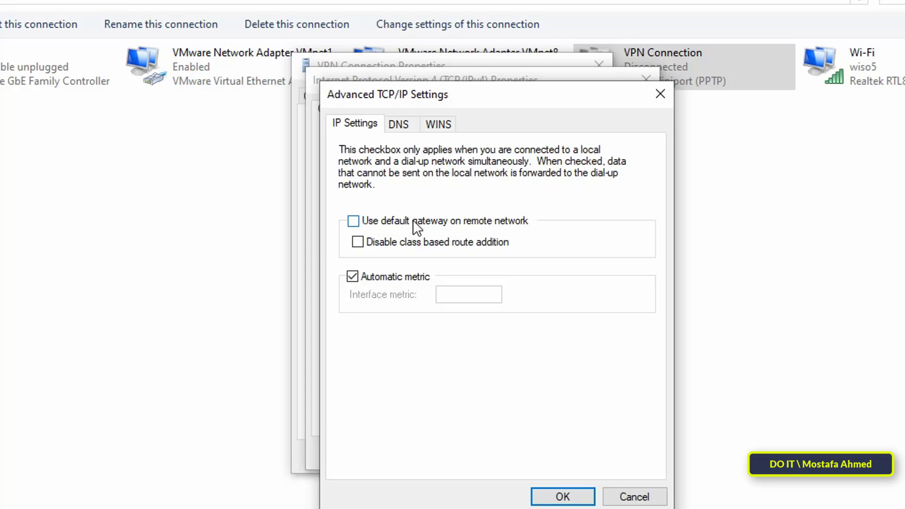
click(563, 497)
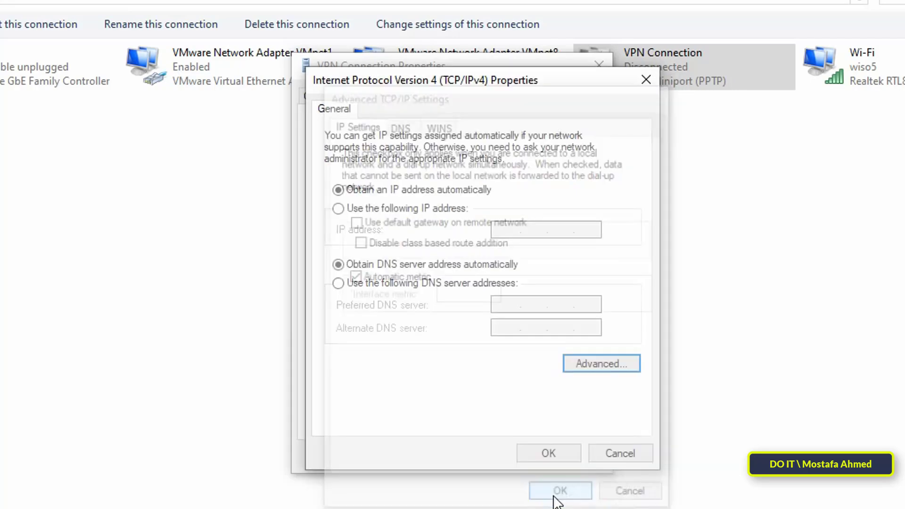
click(553, 449)
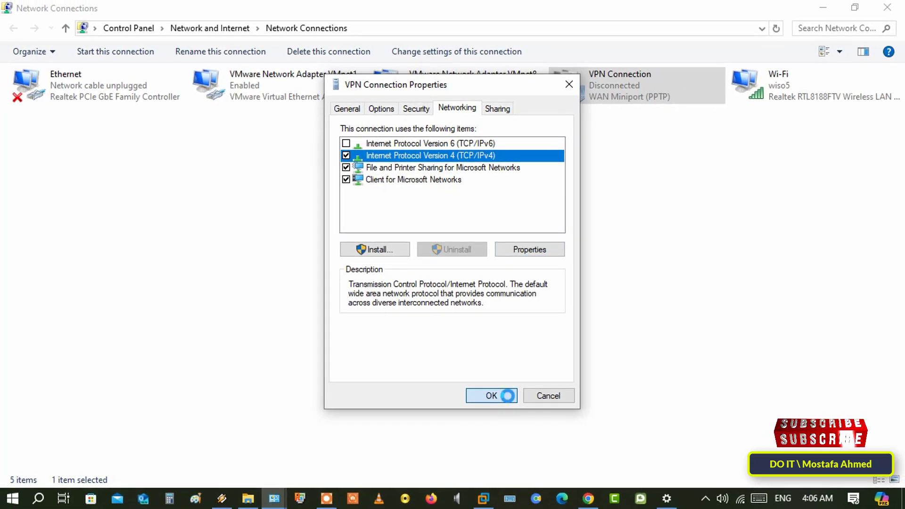
click(509, 405)
Close Network Connections and Network and Sharing Center, returning to the Settings VPN page.
click(887, 7)
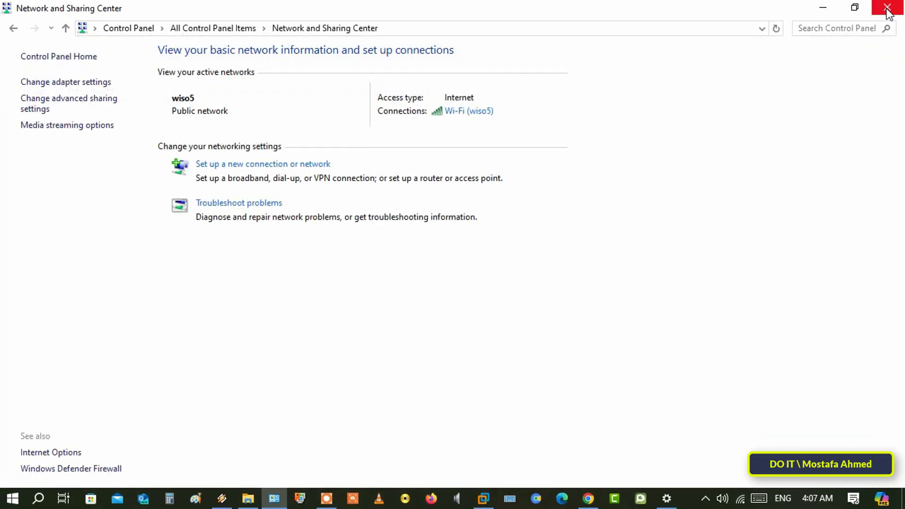
click(887, 7)
mouse_move(667, 498)
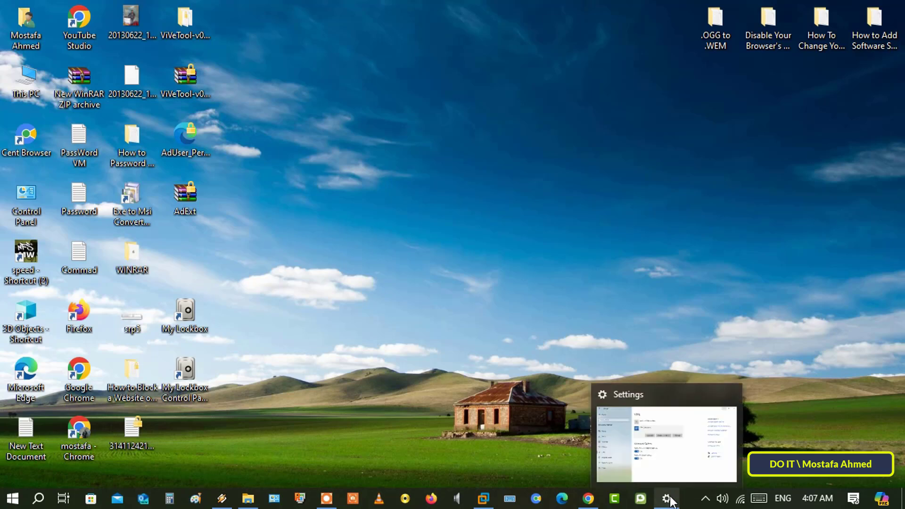
click(652, 469)
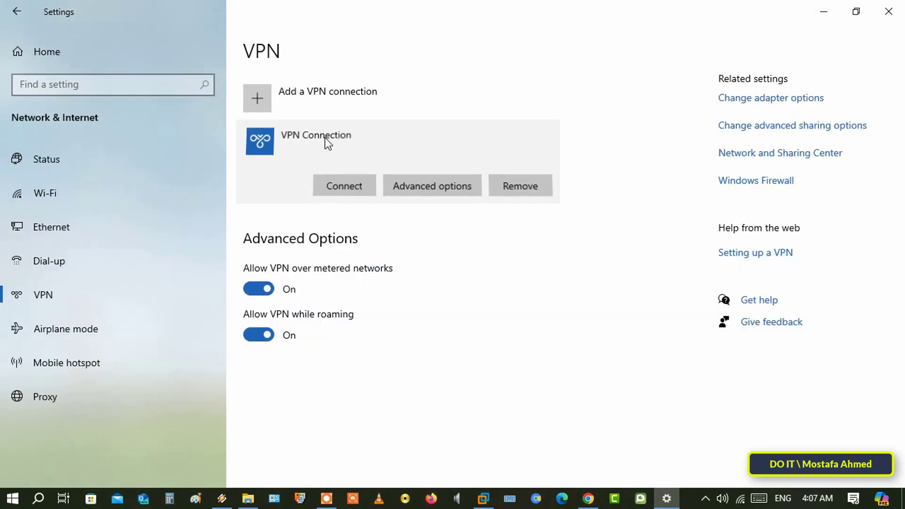
Connect the VPN Connection by signing in with the VPN user's name and password.
click(331, 188)
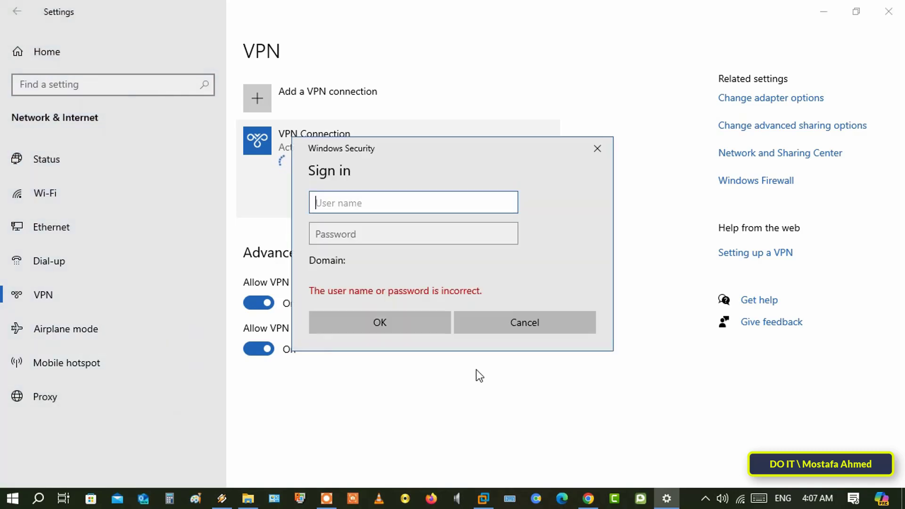
text(VPN TEST)
key(Tab)
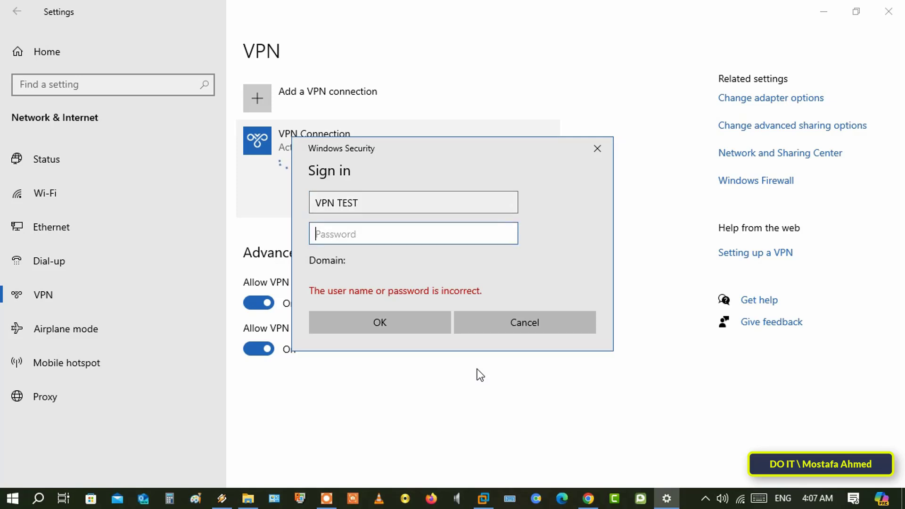
text(*******)
key(Return)
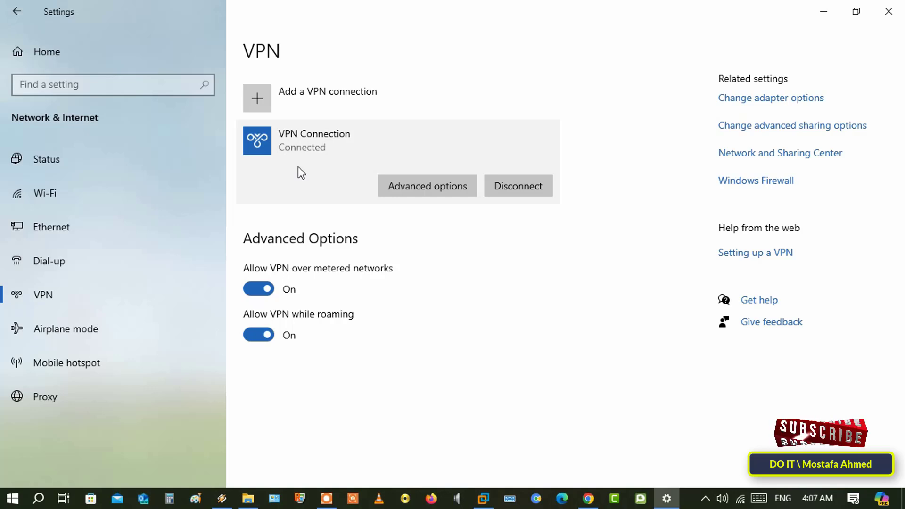
On the server, open Network and Sharing Center and go to the adapter settings list.
click(486, 502)
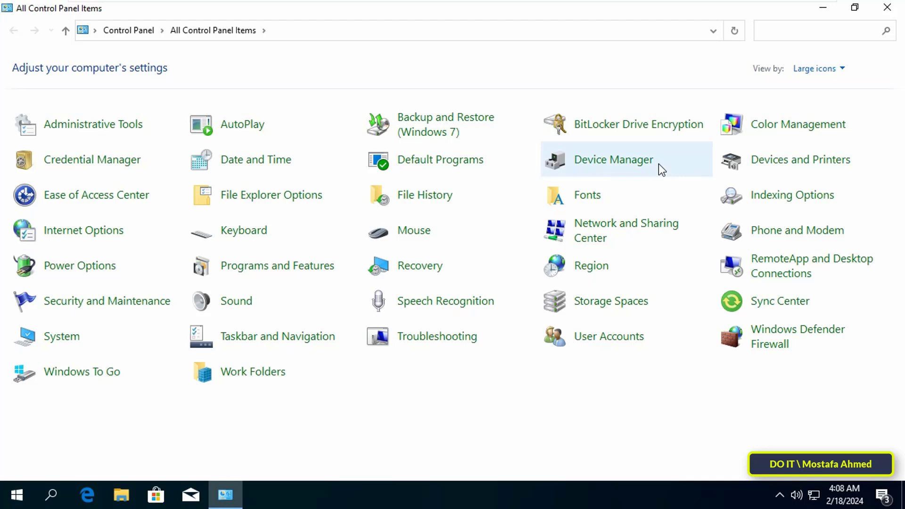
click(608, 228)
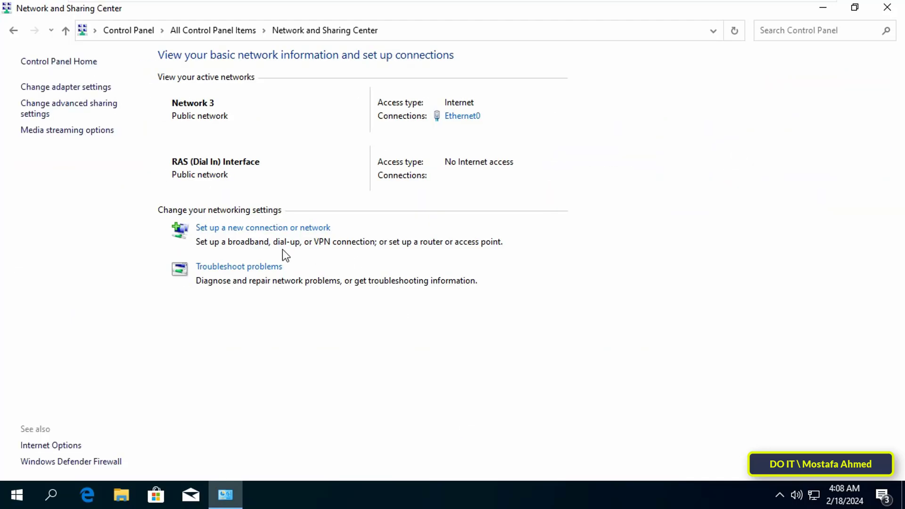
click(70, 88)
Review the Incoming Connections properties' Networking and Users tabs, then close them.
click(271, 97)
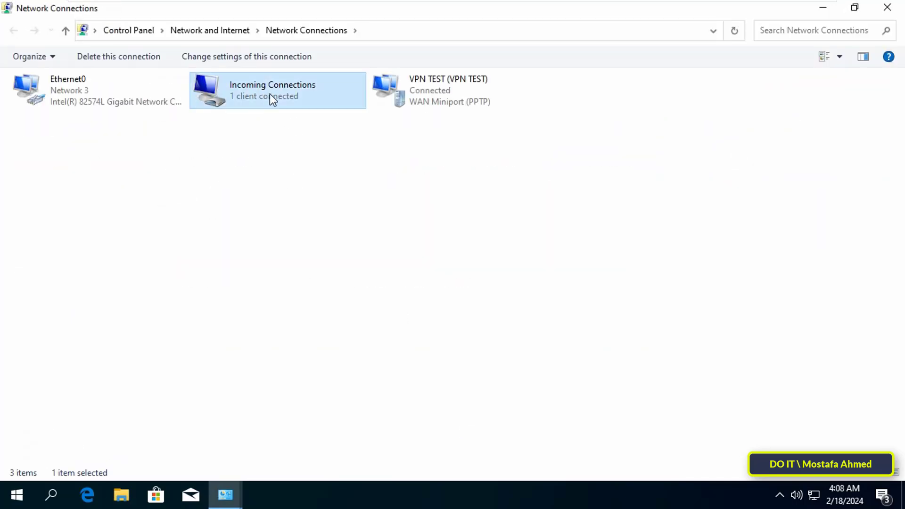
double_click(264, 102)
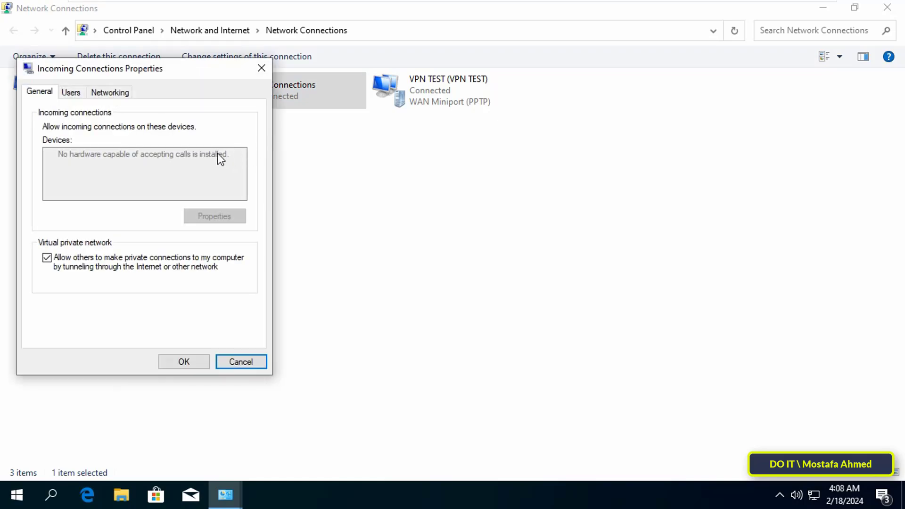
click(112, 92)
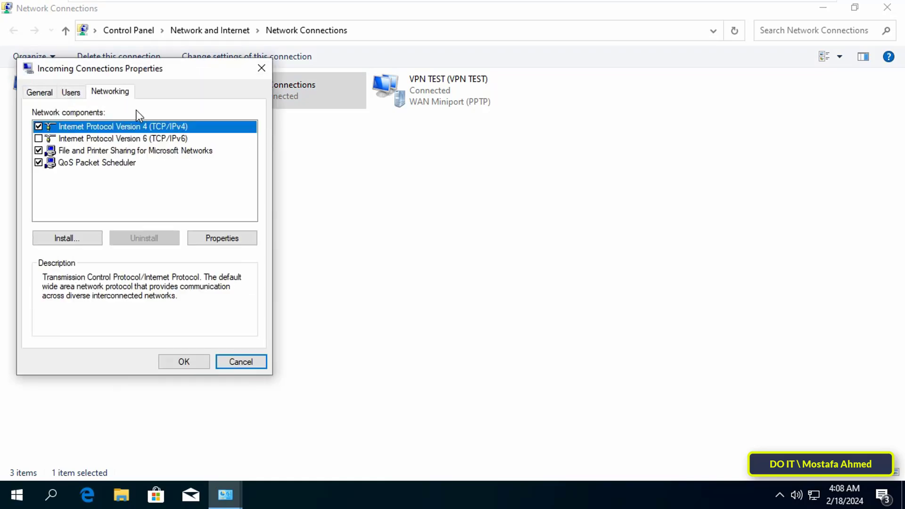
click(72, 93)
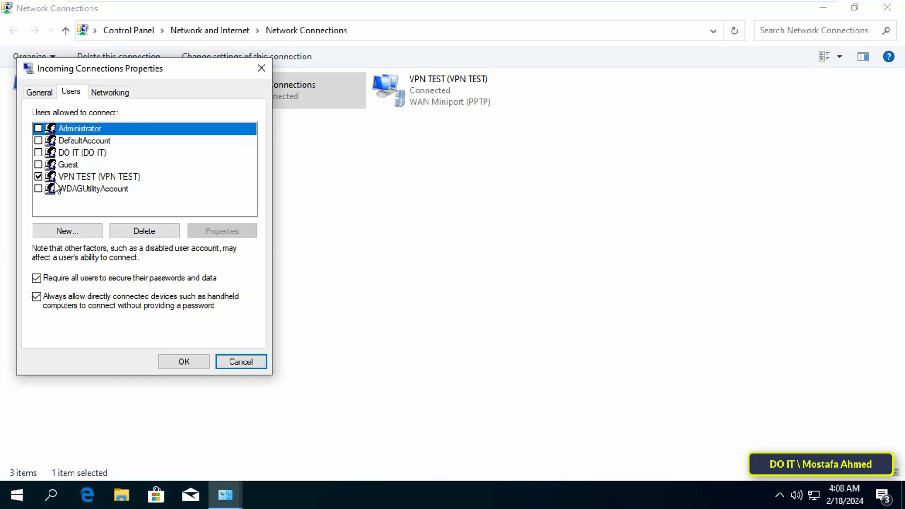
click(199, 361)
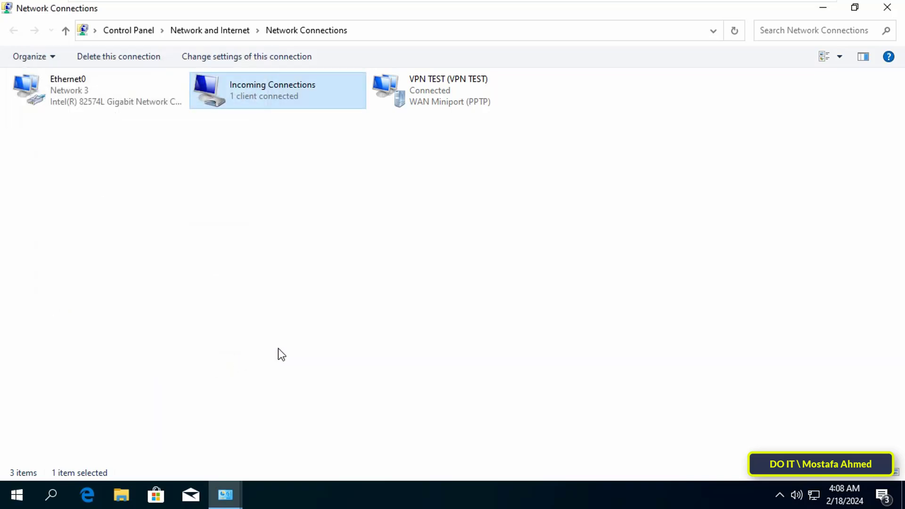
double_click(427, 104)
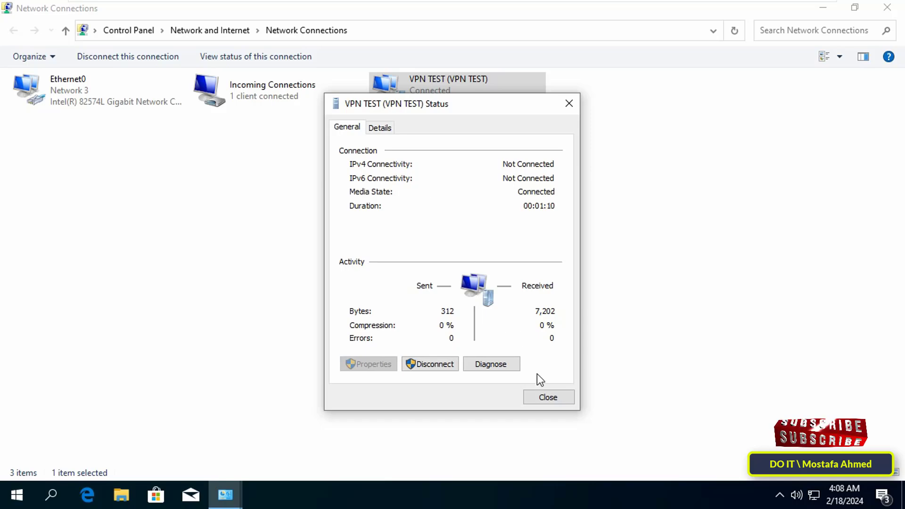
click(544, 399)
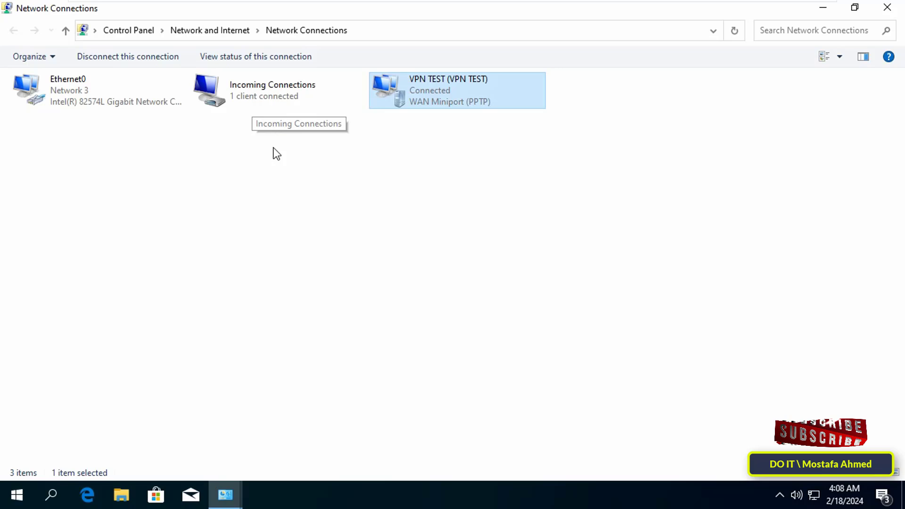
click(270, 159)
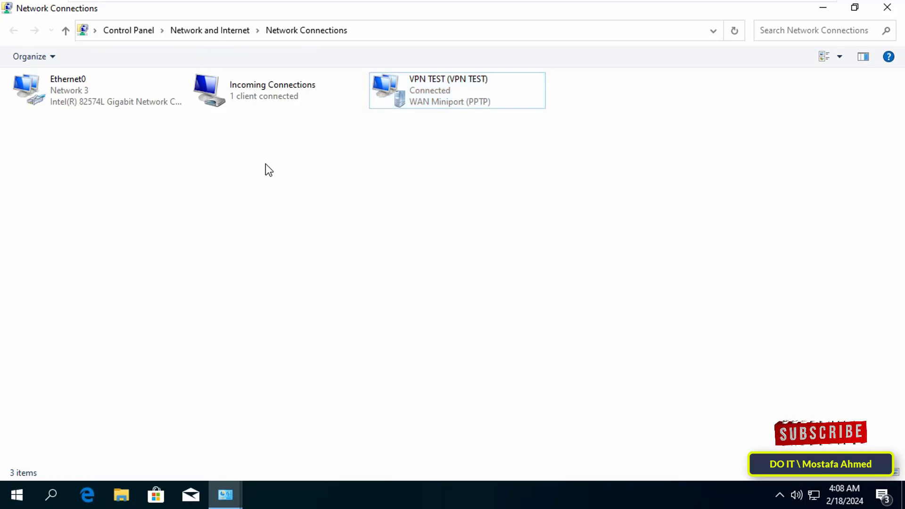